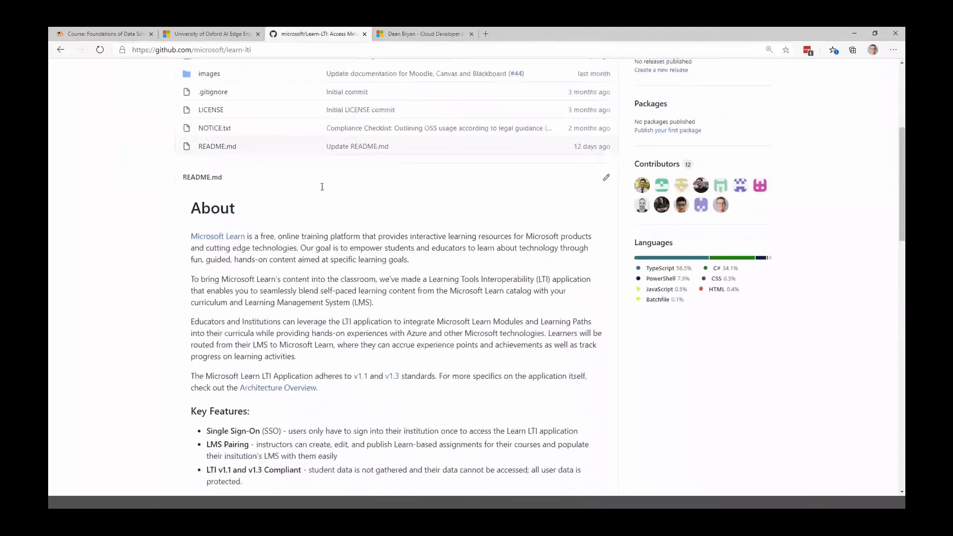
Review the Learn-LTI README's key features, the four getting-started roles, and the workflow diagram from Central IT to Students.
{"action": "scroll", "coordinate": [322, 187], "scroll_direction": "down", "scroll_amount": 2}
{"action": "scroll", "coordinate": [323, 186], "scroll_direction": "down", "scroll_amount": 4}
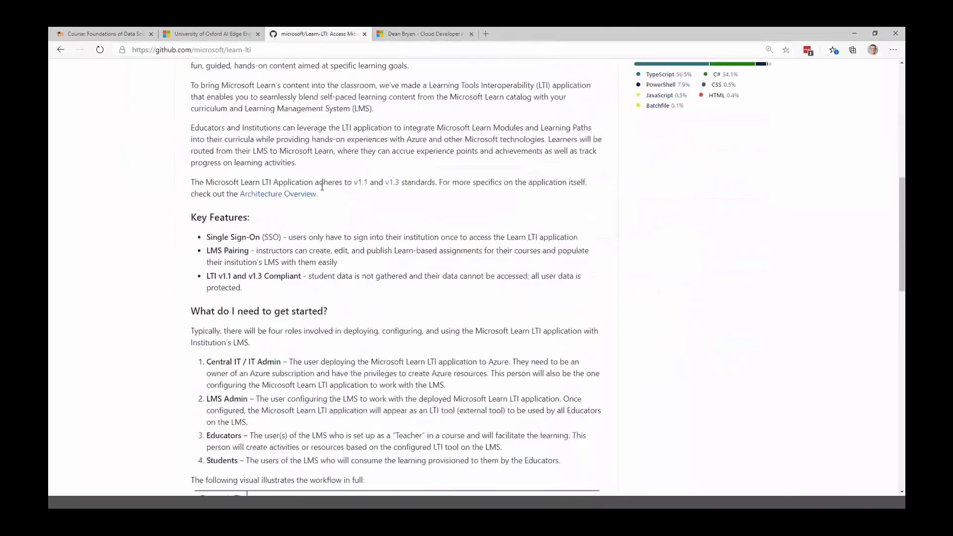
{"action": "scroll", "coordinate": [323, 190], "scroll_direction": "down", "scroll_amount": 3}
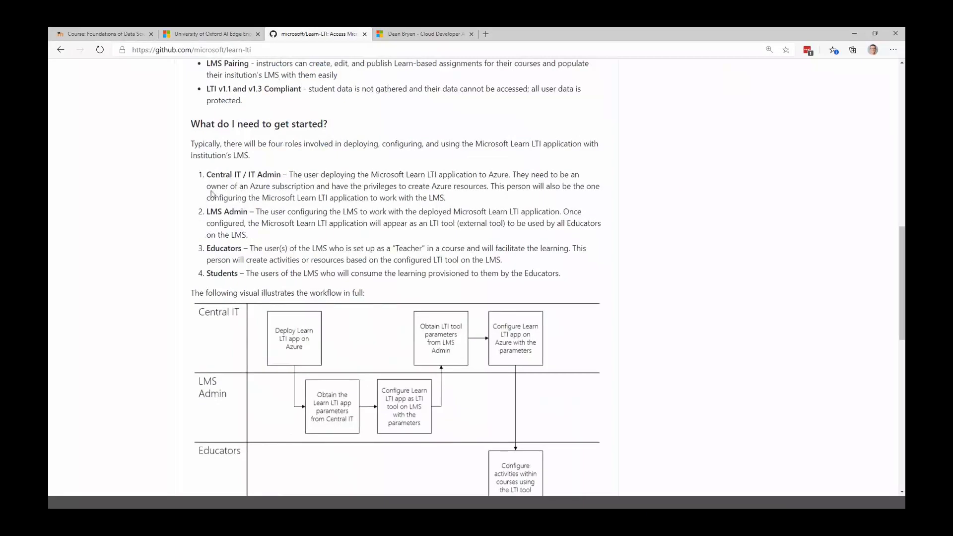
{"action": "left_click_drag", "start_coordinate": [208, 174], "coordinate": [509, 171]}
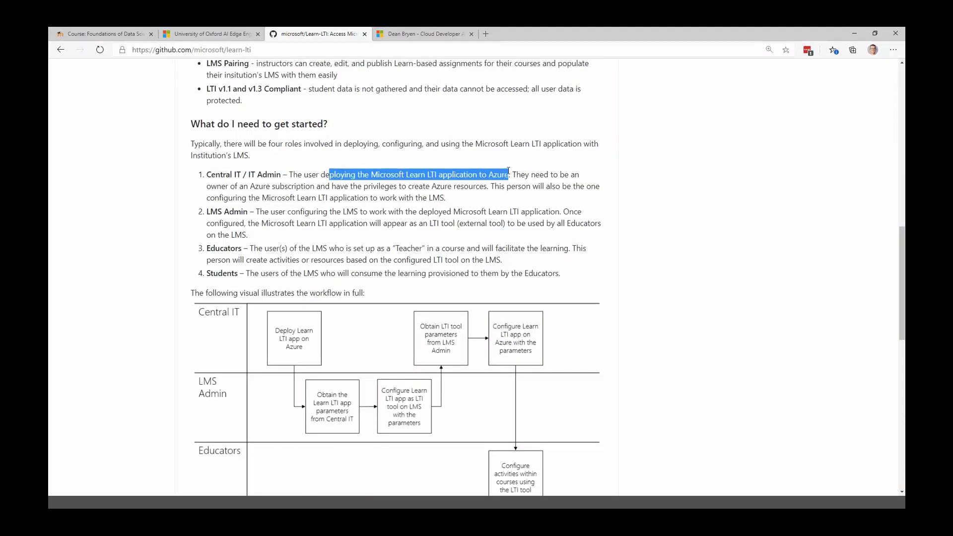
{"action": "left_click", "coordinate": [211, 213]}
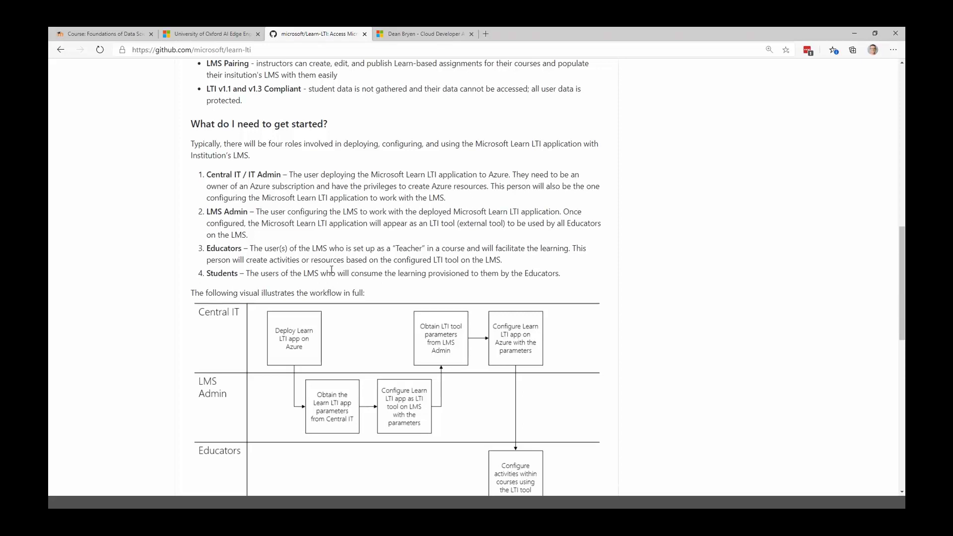
{"action": "scroll", "coordinate": [331, 270], "scroll_direction": "down", "scroll_amount": 6}
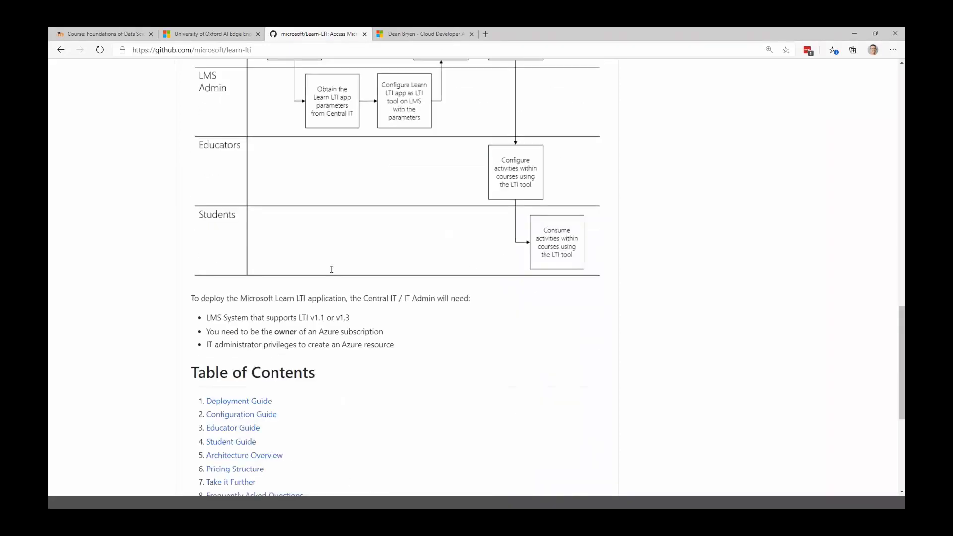
{"action": "scroll", "coordinate": [330, 271], "scroll_direction": "down", "scroll_amount": 6}
{"action": "scroll", "coordinate": [331, 270], "scroll_direction": "up", "scroll_amount": 9}
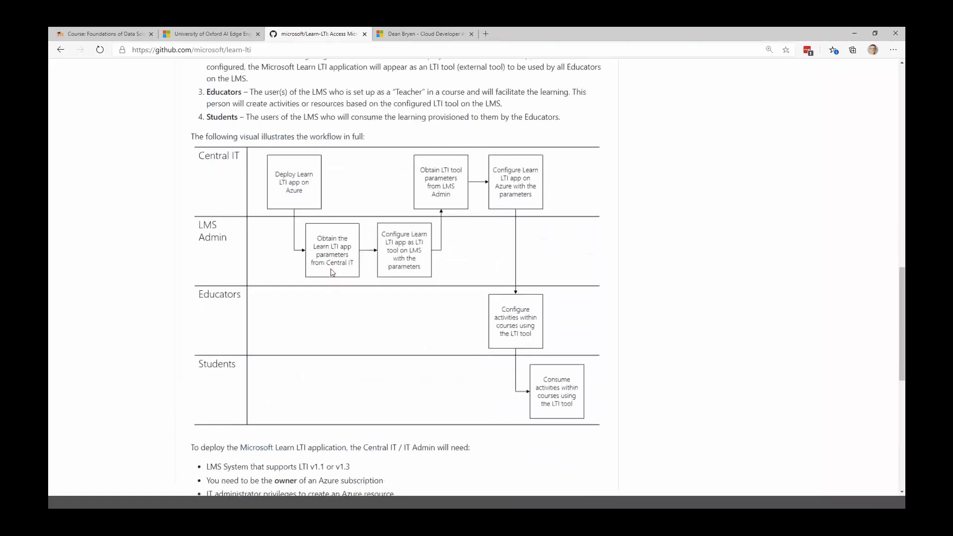
{"action": "scroll", "coordinate": [332, 272], "scroll_direction": "down", "scroll_amount": 5}
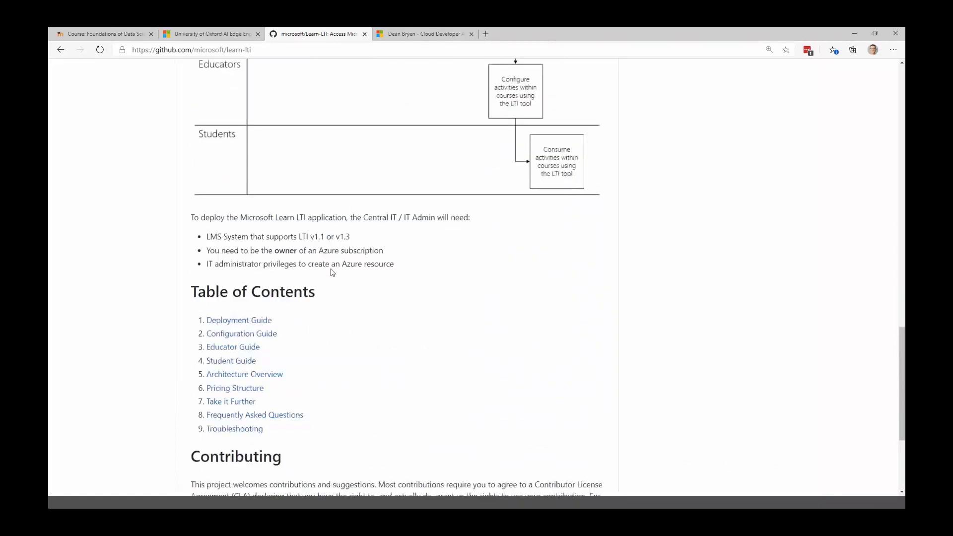
Open the Deployment Guide and review its prerequisites, repository cloning instructions and Azure deployment section.
{"action": "left_click", "coordinate": [260, 321]}
{"action": "scroll", "coordinate": [427, 238], "scroll_direction": "down", "scroll_amount": 5}
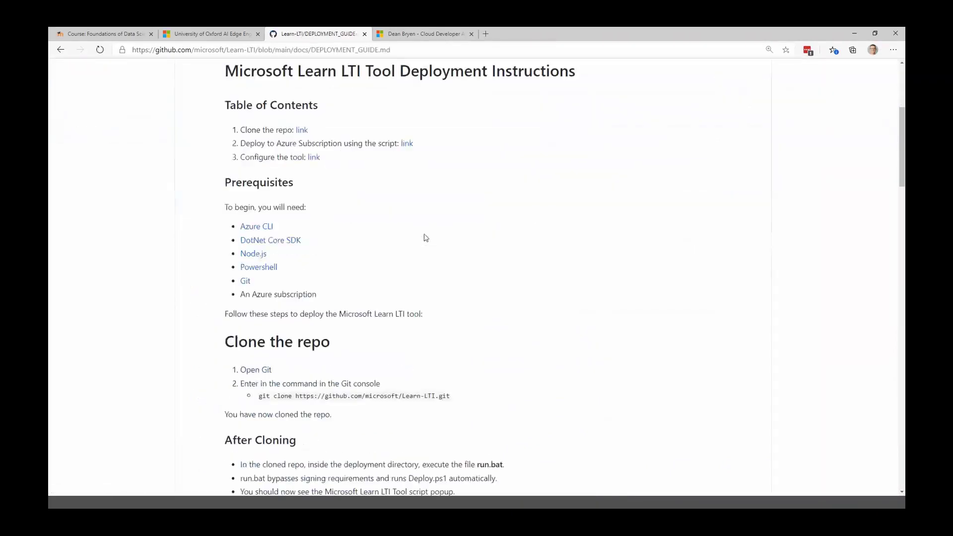
{"action": "scroll", "coordinate": [425, 238], "scroll_direction": "down", "scroll_amount": 6}
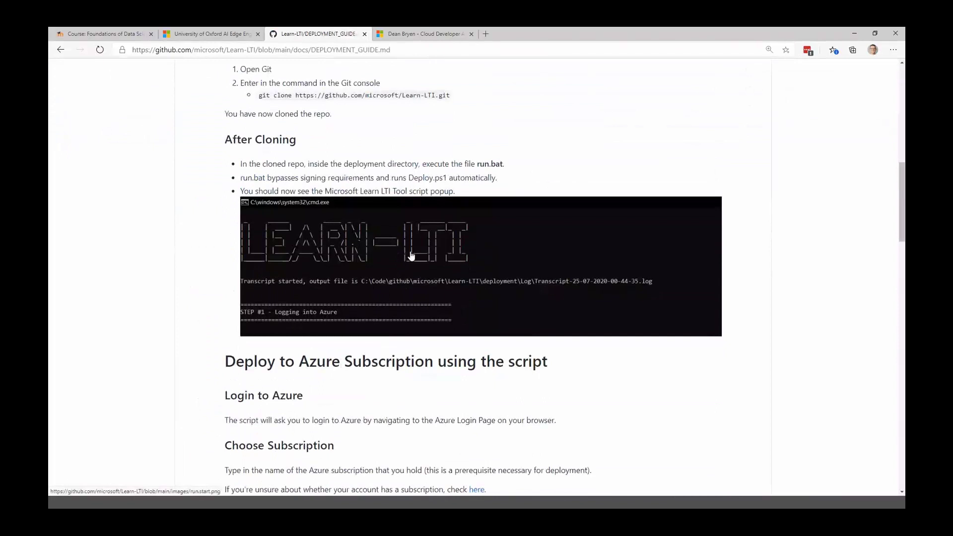
Switch to the Moodle course and start adding an External tool activity to the "Make predictions with linear regression" topic.
{"action": "left_click", "coordinate": [115, 33]}
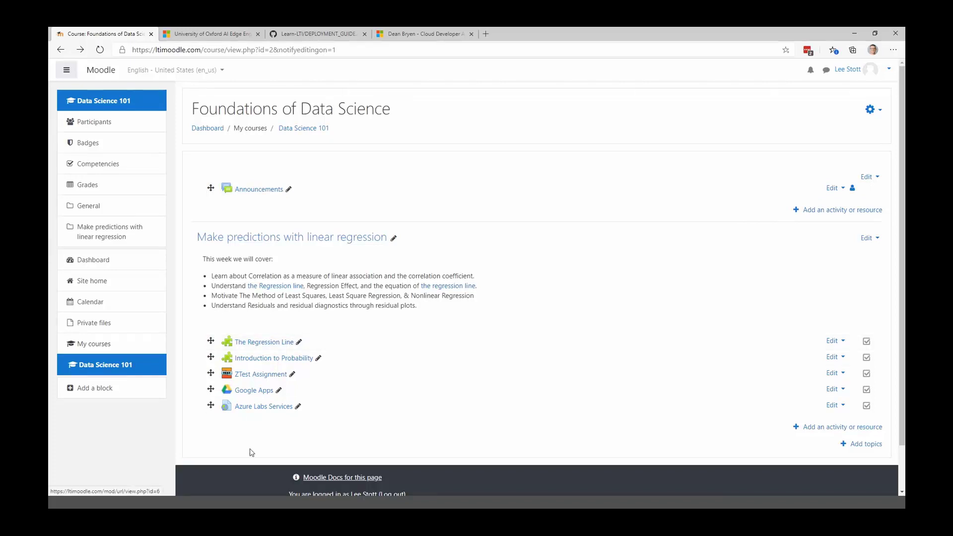
{"action": "left_click", "coordinate": [819, 428]}
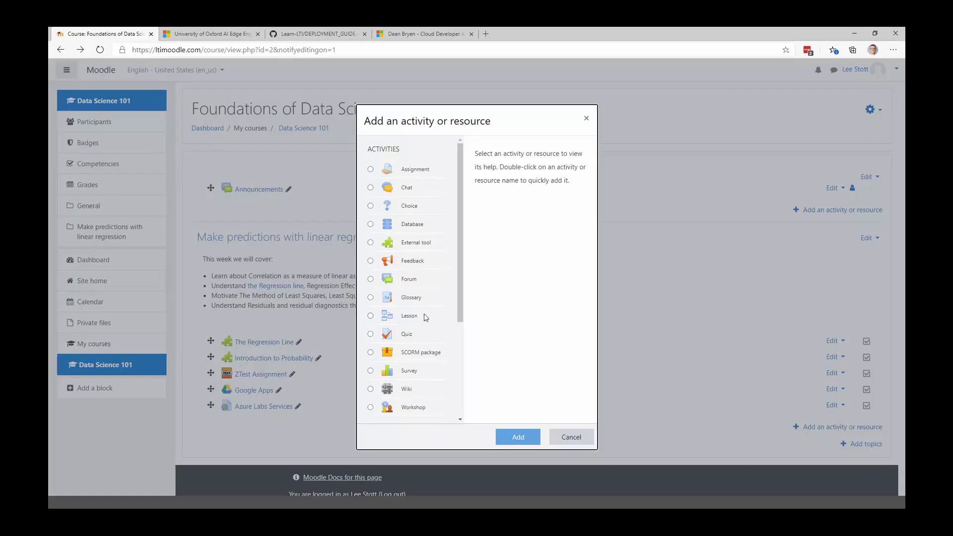
{"action": "scroll", "coordinate": [426, 318], "scroll_direction": "down", "scroll_amount": 1}
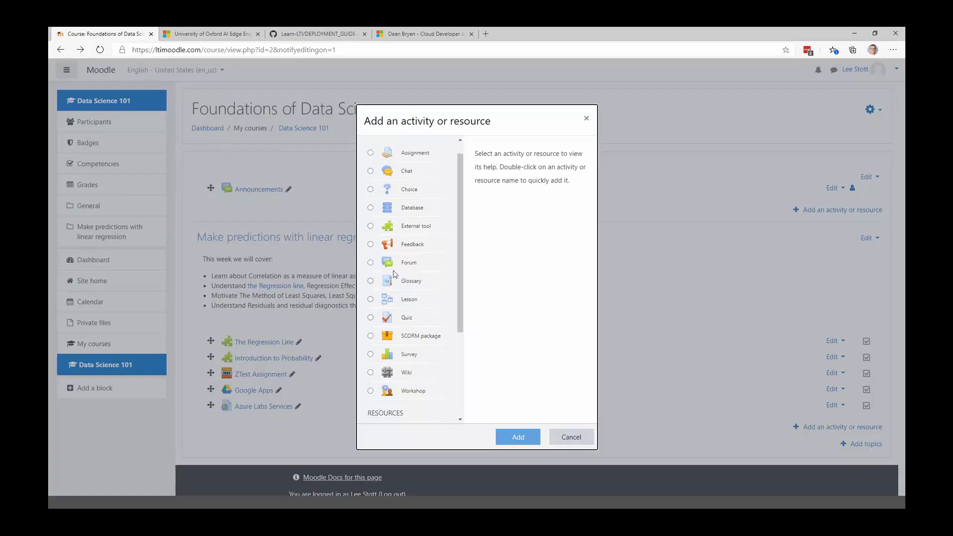
{"action": "left_click", "coordinate": [371, 227]}
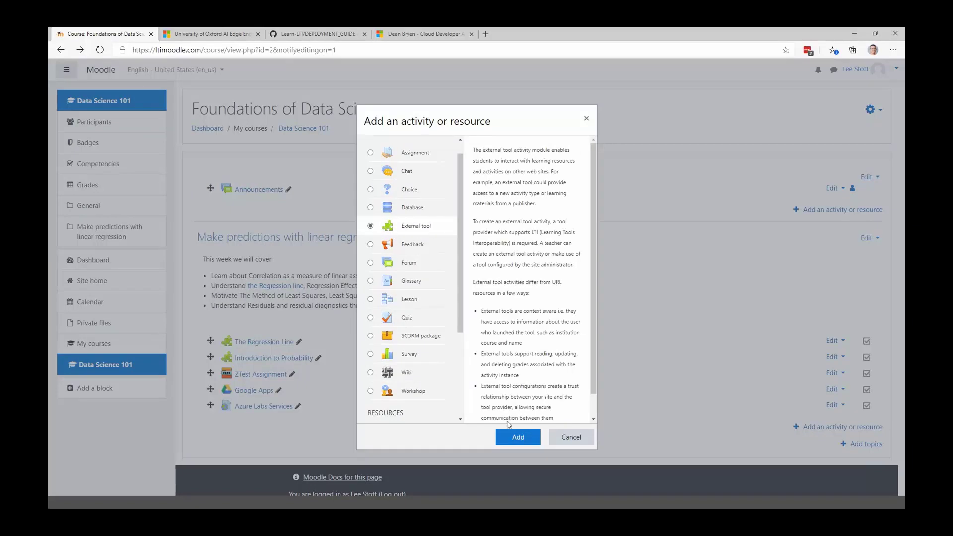
{"action": "left_click", "coordinate": [518, 438]}
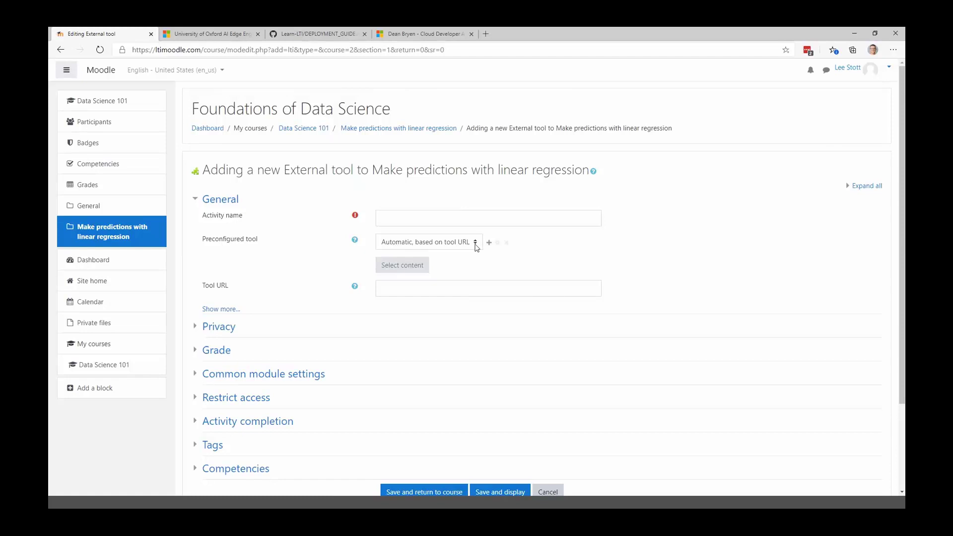
Set the preconfigured tool to Learn-LTI-1.3-Dev, name the activity "Azure fundamentals", and save it back to the course.
{"action": "left_click", "coordinate": [476, 247]}
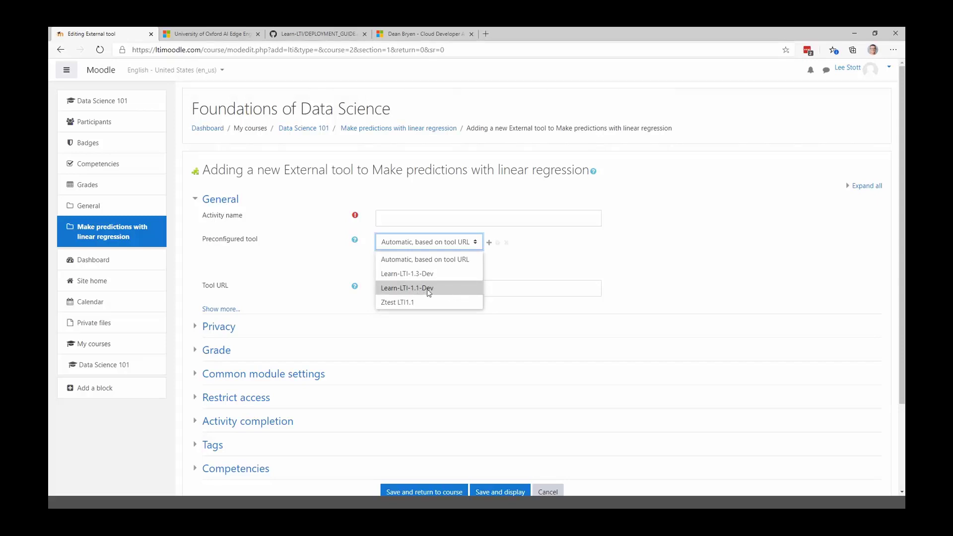
{"action": "left_click", "coordinate": [416, 274]}
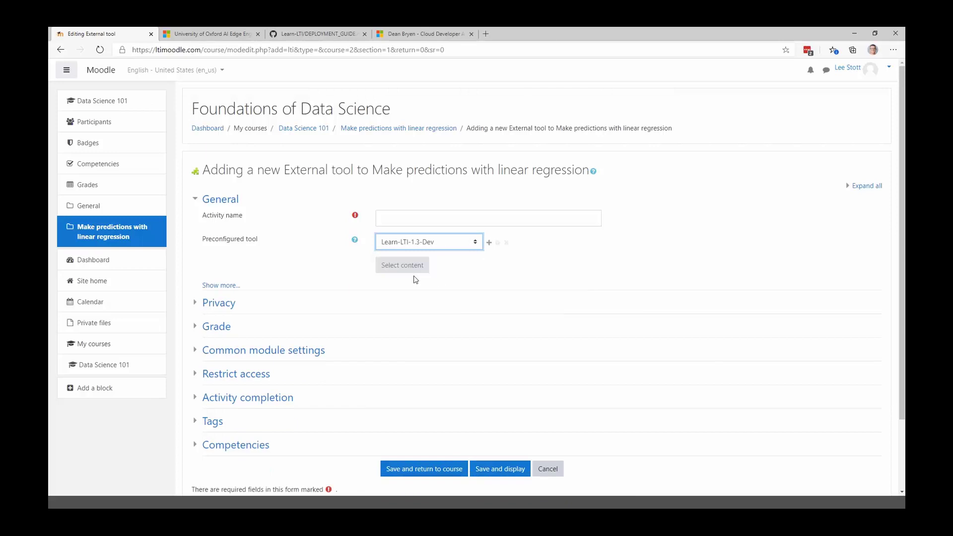
{"action": "left_click", "coordinate": [396, 222]}
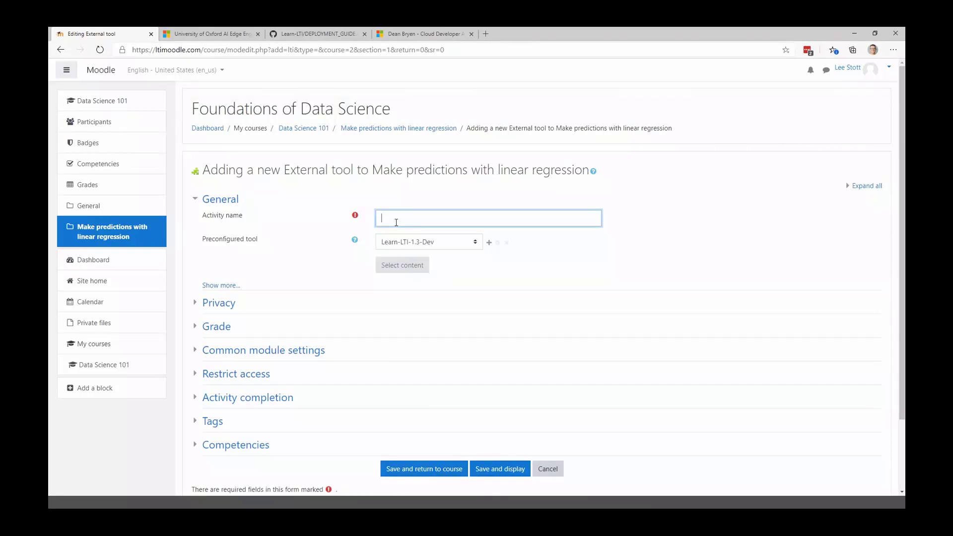
{"action": "type", "text": "azure"}
{"action": "key", "text": "BackSpace"}
{"action": "key", "text": "BackSpace"}
{"action": "type", "text": "Azure fundamentals"}
{"action": "left_click", "coordinate": [430, 471]}
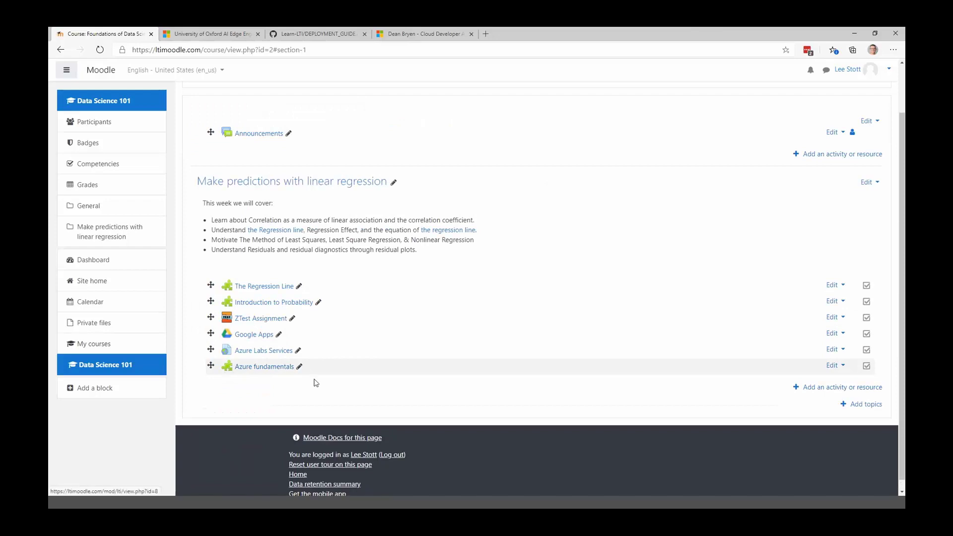
Open the Azure fundamentals activity, review its participants, and return to its general configuration.
{"action": "left_click", "coordinate": [272, 372]}
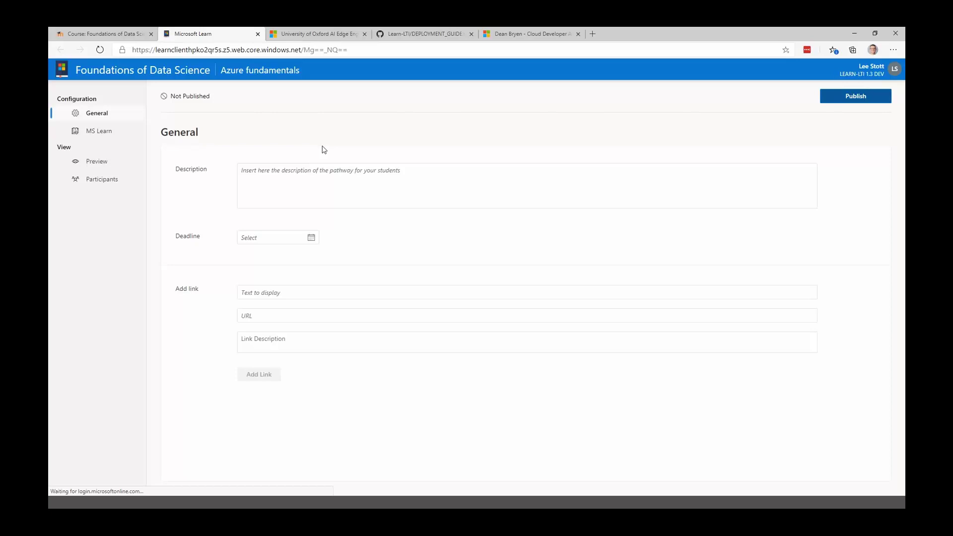
{"action": "left_click", "coordinate": [113, 189]}
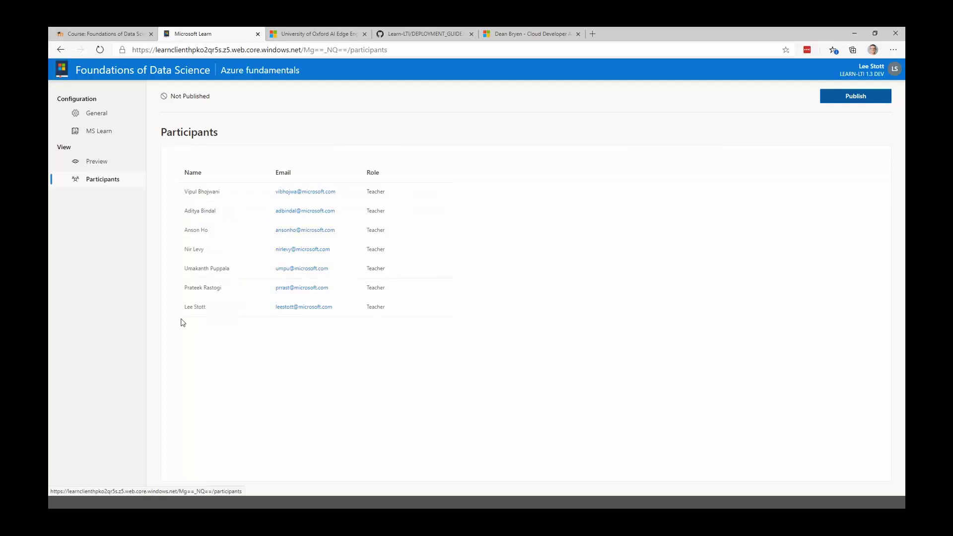
{"action": "left_click", "coordinate": [102, 115]}
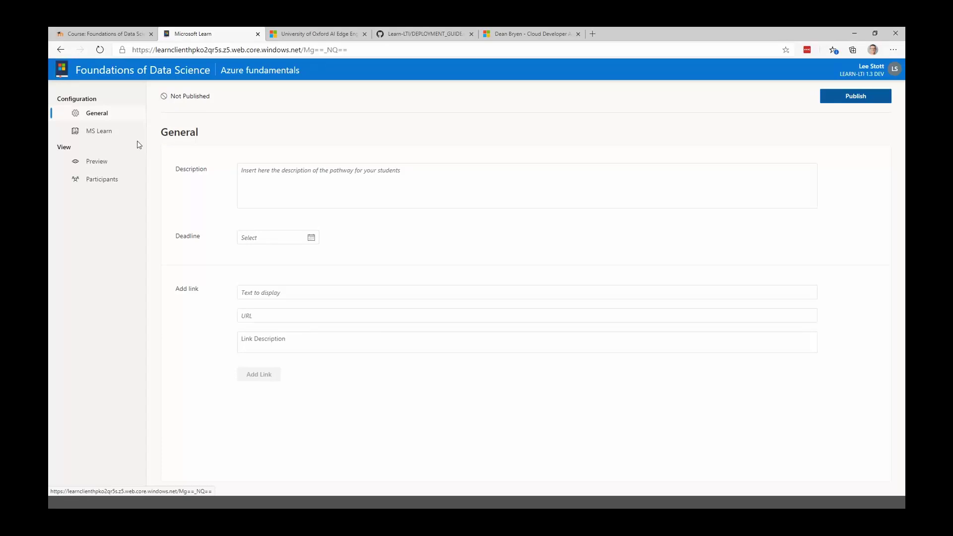
Enter the description "So in this weeks tutorial you will be learning the Azure Fundamentals" and set the deadline to Oct 02 2020.
{"action": "left_click", "coordinate": [264, 170]}
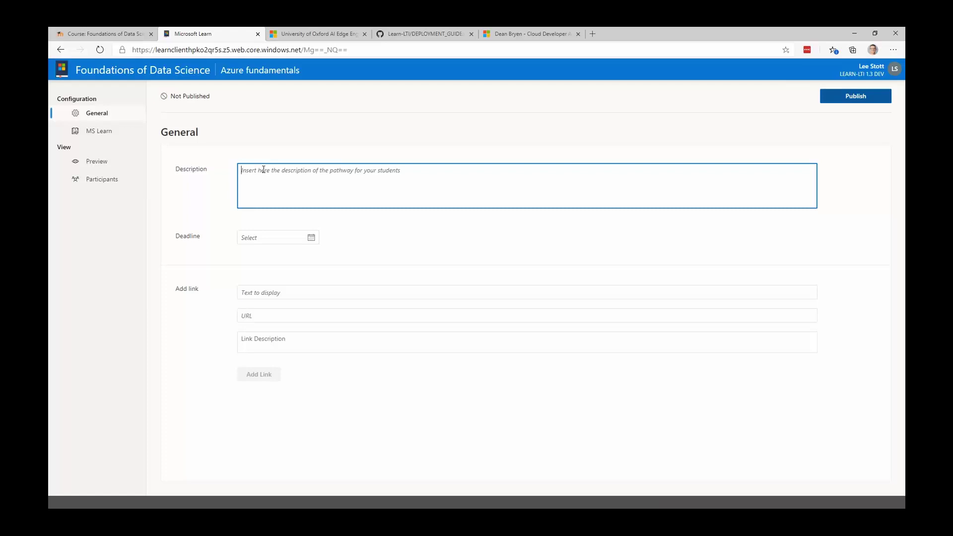
{"action": "type", "text": "So in this "}
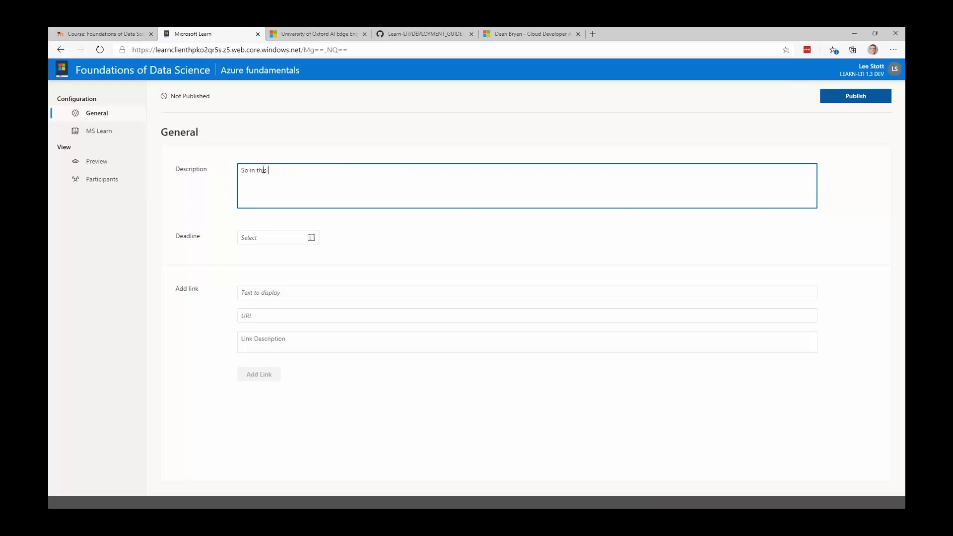
{"action": "type", "text": "weeks tutorial you will be learning the Azure Fundamentals"}
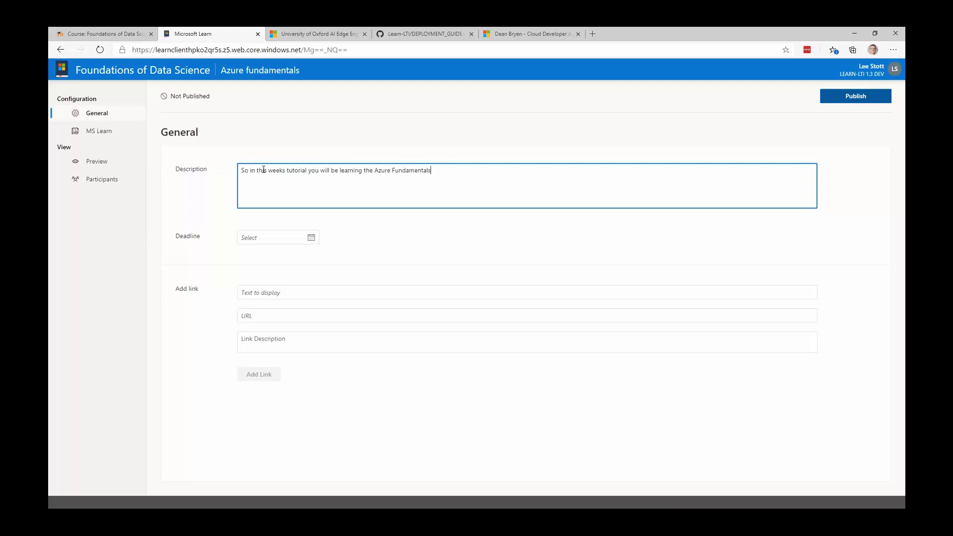
{"action": "left_click", "coordinate": [310, 238]}
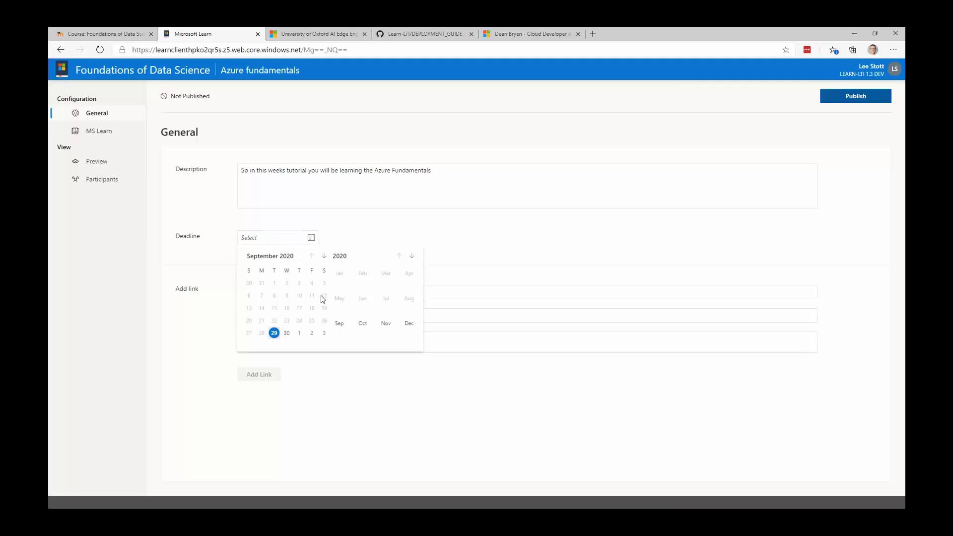
{"action": "left_click", "coordinate": [324, 256]}
{"action": "left_click", "coordinate": [312, 284]}
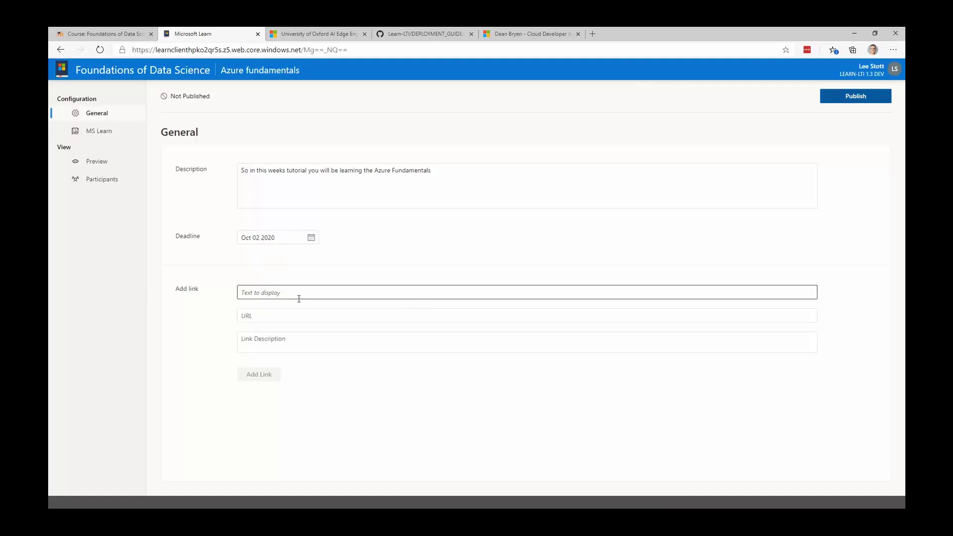
{"action": "left_click", "coordinate": [298, 293]}
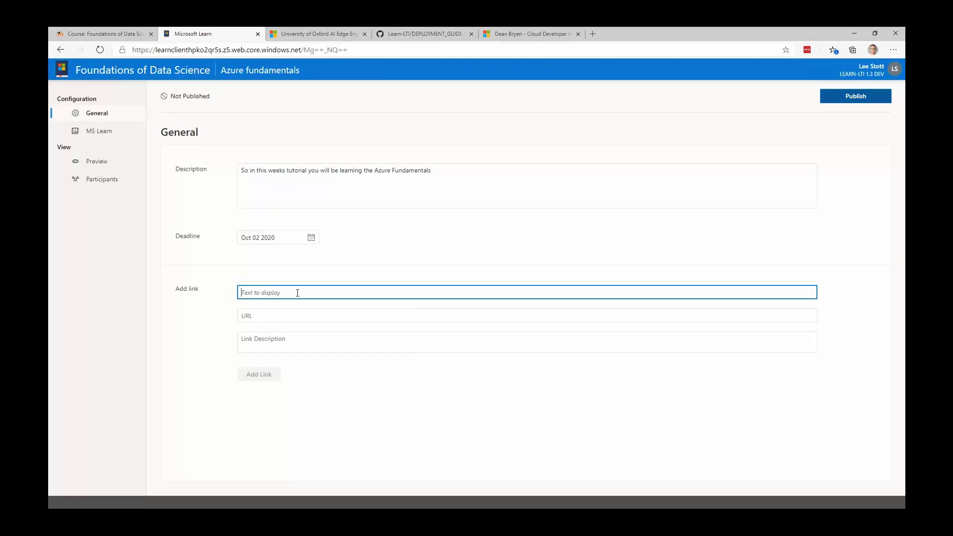
{"action": "type", "text": "Azure Lab Services"}
{"action": "left_click", "coordinate": [288, 320]}
{"action": "type", "text": "http://w"}
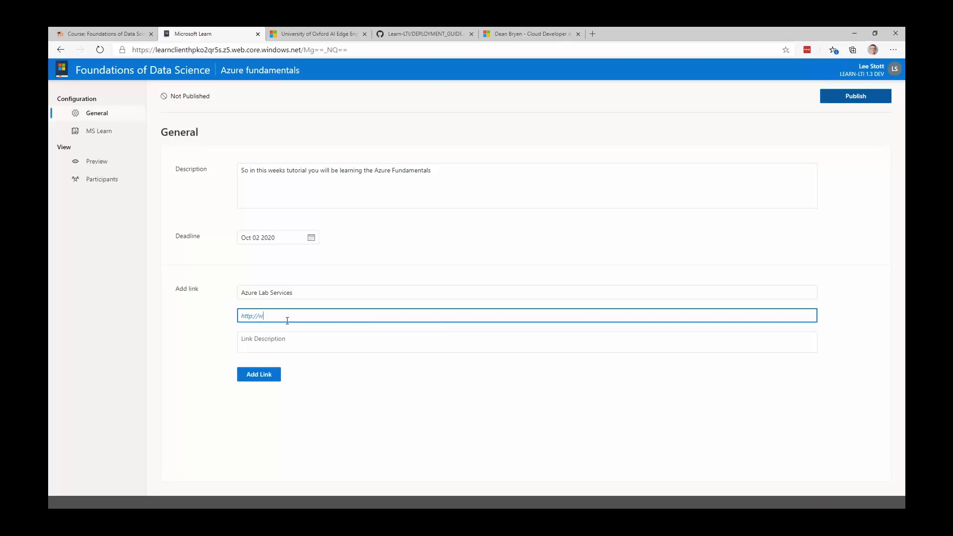
{"action": "type", "text": "ww..com/labs"}
{"action": "left_click", "coordinate": [287, 338]}
{"action": "type", "text": "Azure Lab Services"}
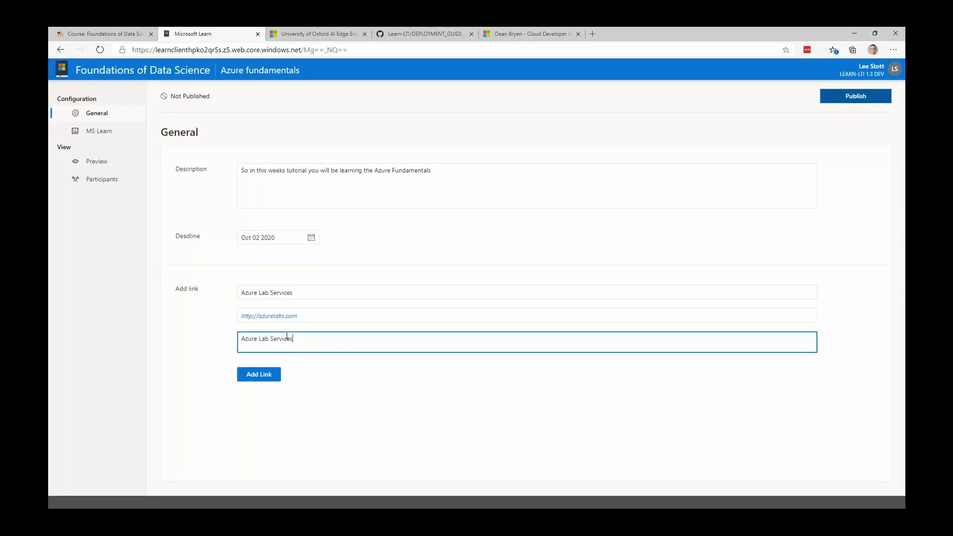
{"action": "left_click", "coordinate": [261, 376]}
{"action": "type", "text": "Search"}
{"action": "key", "text": "Tab"}
{"action": "type", "text": "www.bing.com"}
{"action": "key", "text": "Tab"}
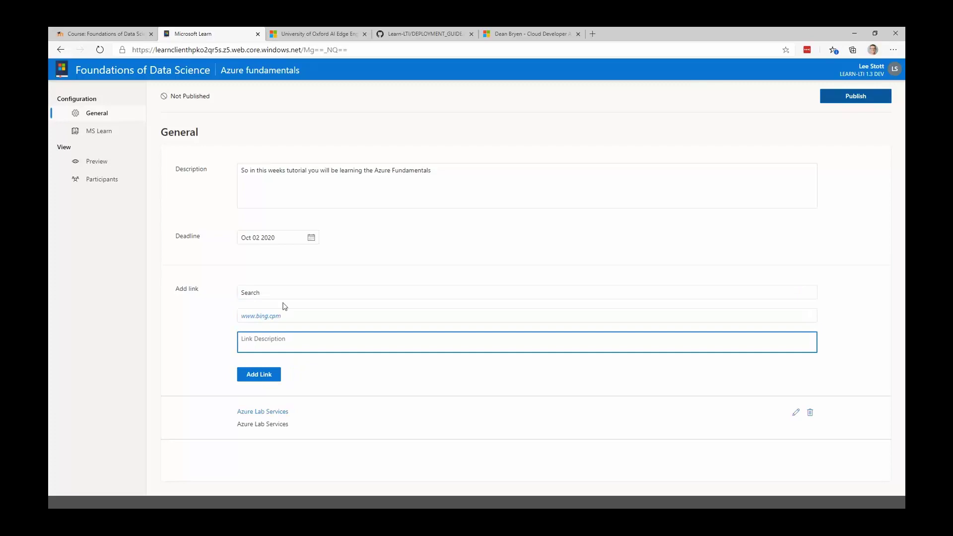
{"action": "left_click", "coordinate": [274, 319]}
{"action": "left_click", "coordinate": [264, 335]}
{"action": "type", "text": "Bing"}
{"action": "left_click", "coordinate": [261, 375]}
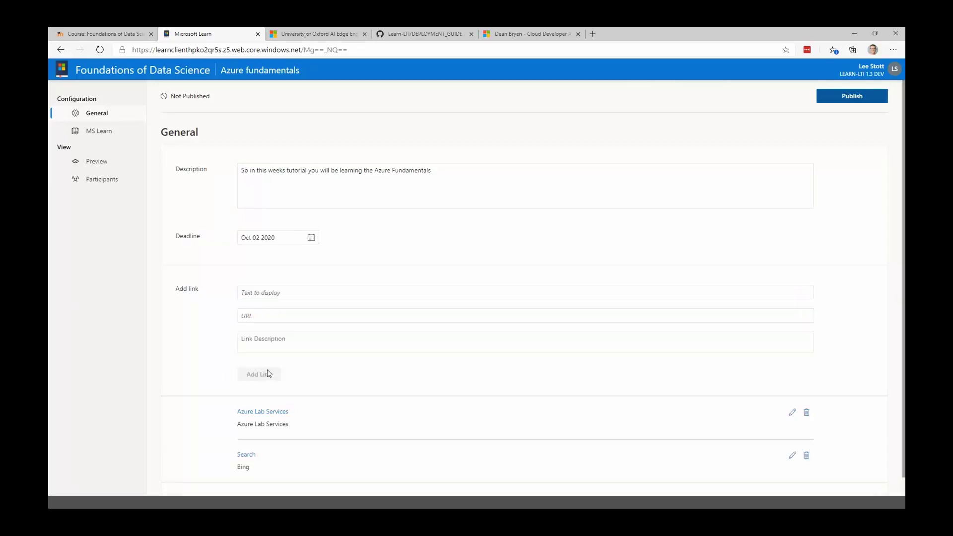
Open the activity's MS Learn configuration and search the tutorials for "Azure Fundamentals".
{"action": "left_click", "coordinate": [102, 132]}
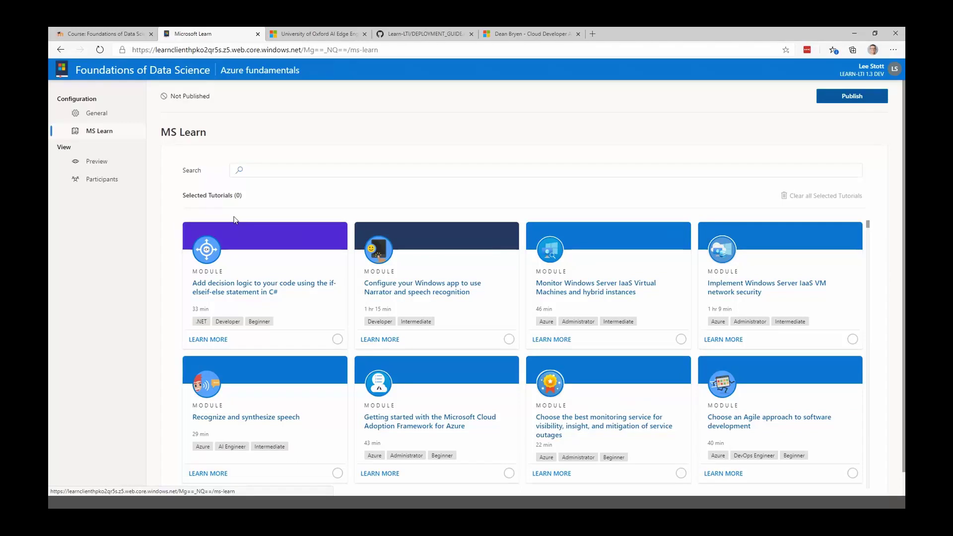
{"action": "left_click", "coordinate": [265, 168]}
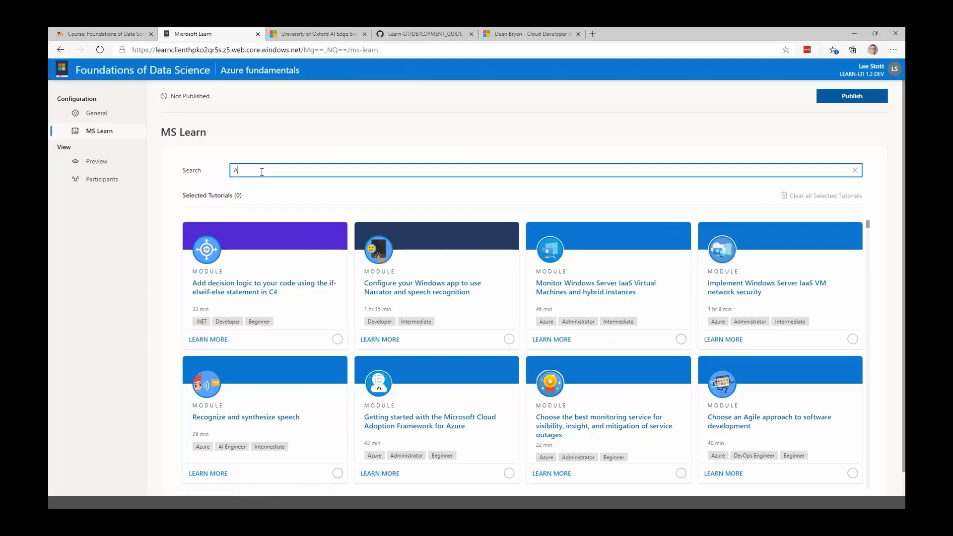
{"action": "type", "text": "Azure Fun"}
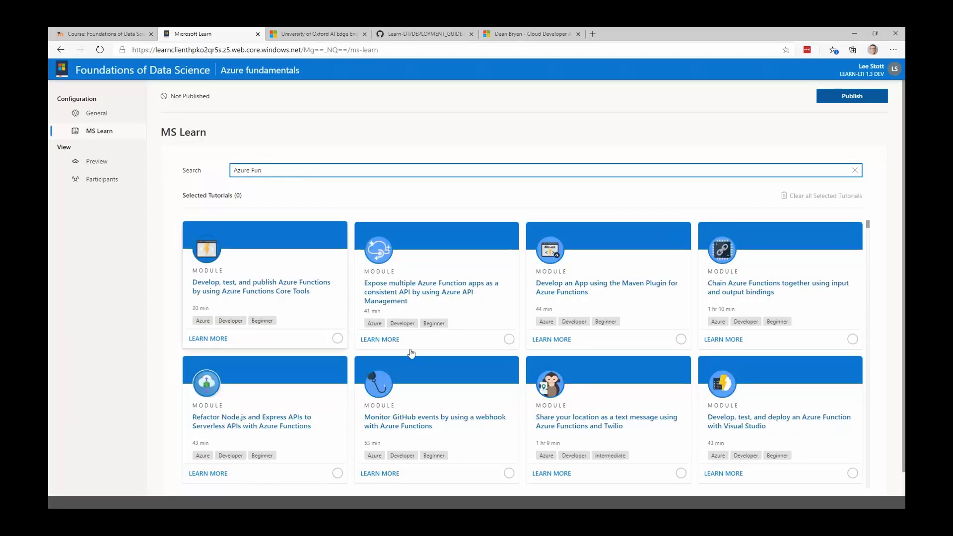
{"action": "scroll", "coordinate": [335, 366], "scroll_direction": "down", "scroll_amount": 1}
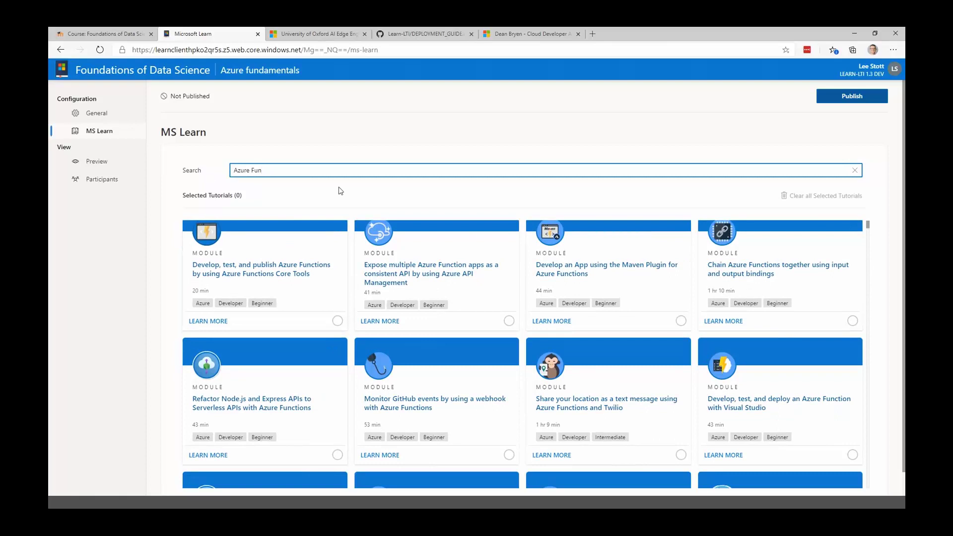
{"action": "type", "text": "damentals"}
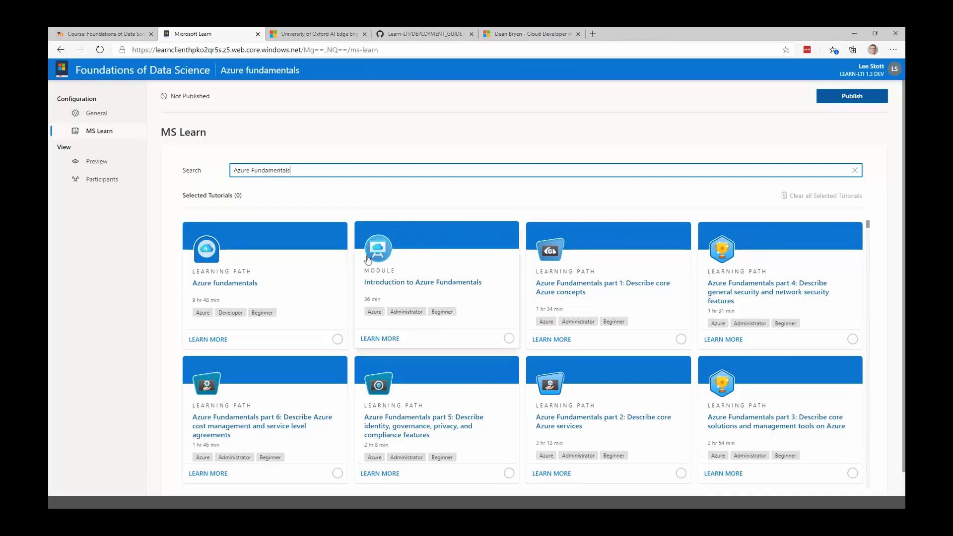
Look through the learning paths and modules found for Azure Fundamentals.
{"action": "scroll", "coordinate": [368, 259], "scroll_direction": "down", "scroll_amount": 2}
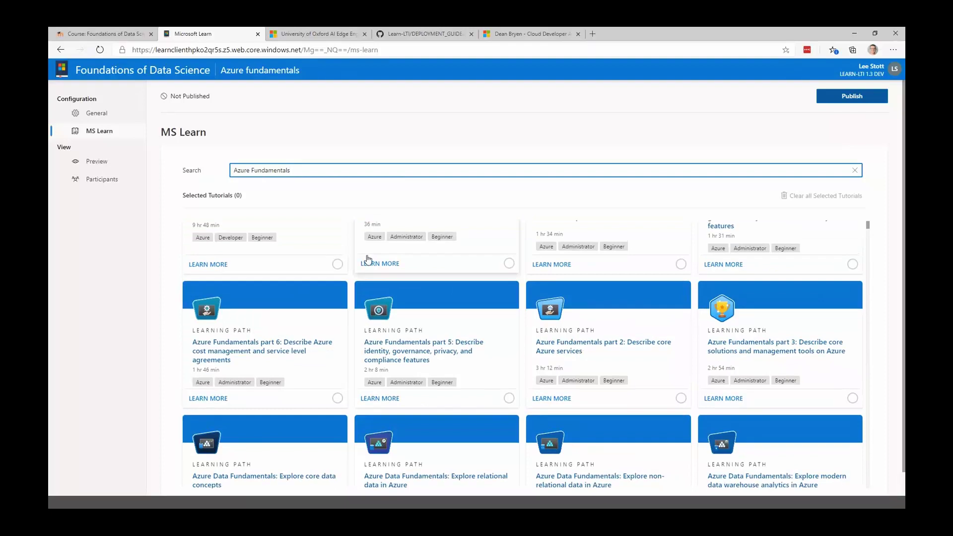
{"action": "scroll", "coordinate": [362, 268], "scroll_direction": "up", "scroll_amount": 1}
{"action": "scroll", "coordinate": [361, 271], "scroll_direction": "up", "scroll_amount": 1}
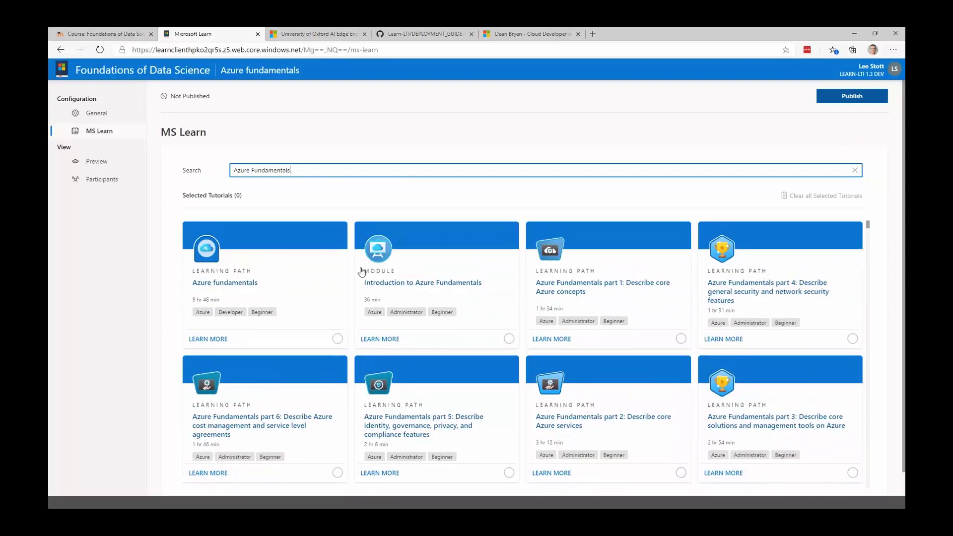
{"action": "scroll", "coordinate": [561, 288], "scroll_direction": "down", "scroll_amount": 3}
{"action": "scroll", "coordinate": [561, 287], "scroll_direction": "up", "scroll_amount": 3}
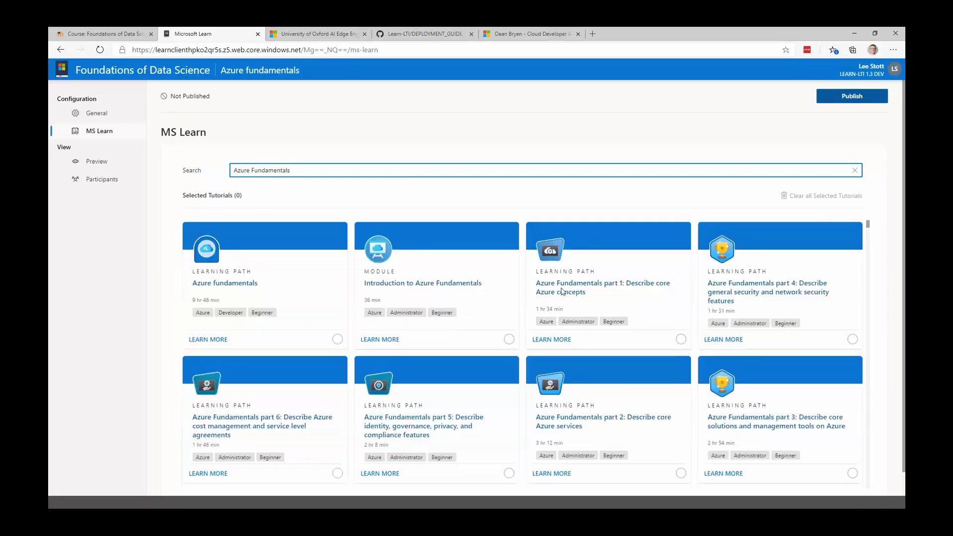
{"action": "scroll", "coordinate": [509, 283], "scroll_direction": "down", "scroll_amount": 10}
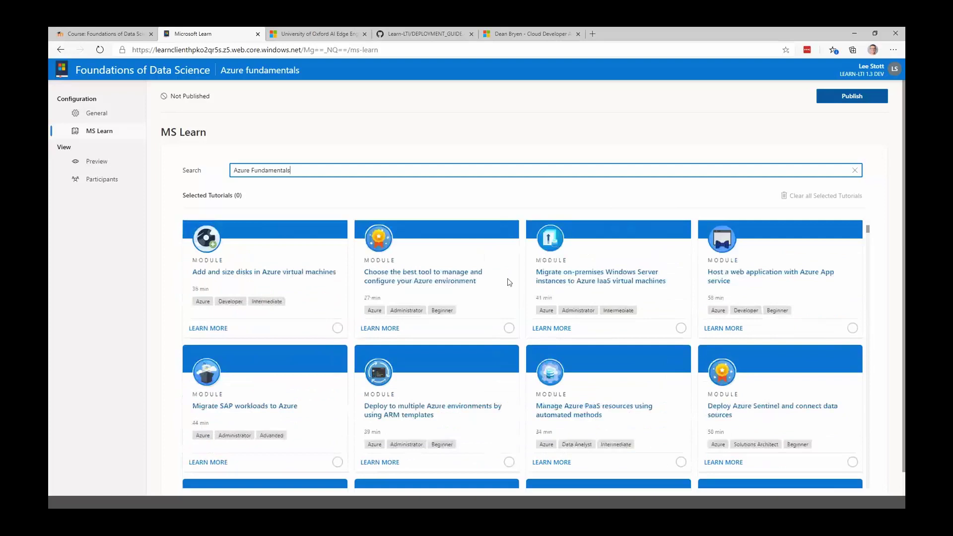
{"action": "scroll", "coordinate": [509, 282], "scroll_direction": "down", "scroll_amount": 10}
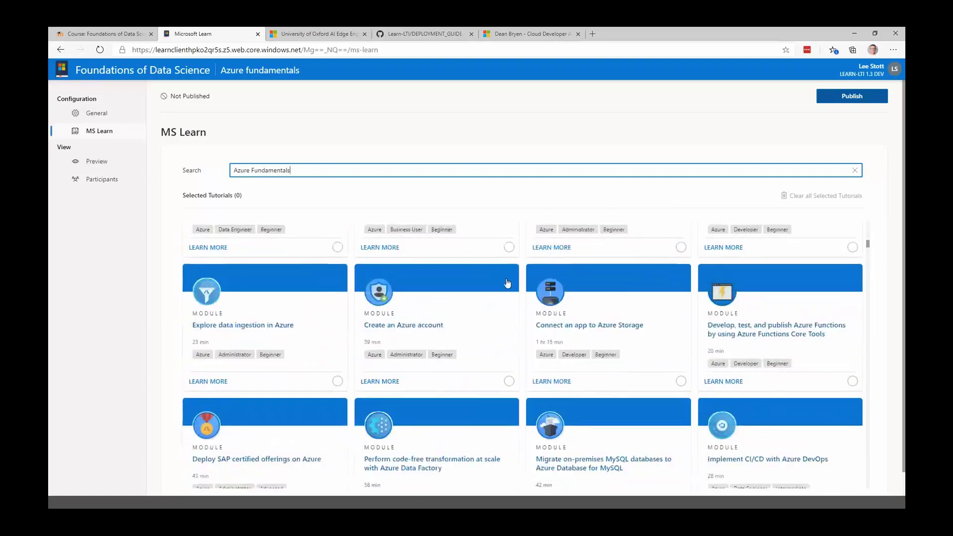
{"action": "scroll", "coordinate": [507, 283], "scroll_direction": "up", "scroll_amount": 15}
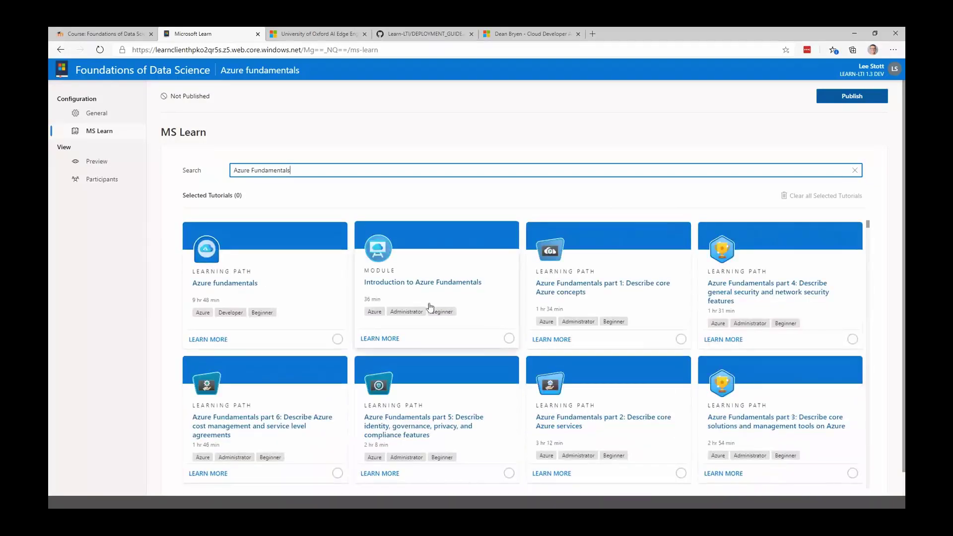
Review the details page of the "Introduction to Azure Fundamentals" module and return to the tutorial selection.
{"action": "left_click", "coordinate": [379, 339]}
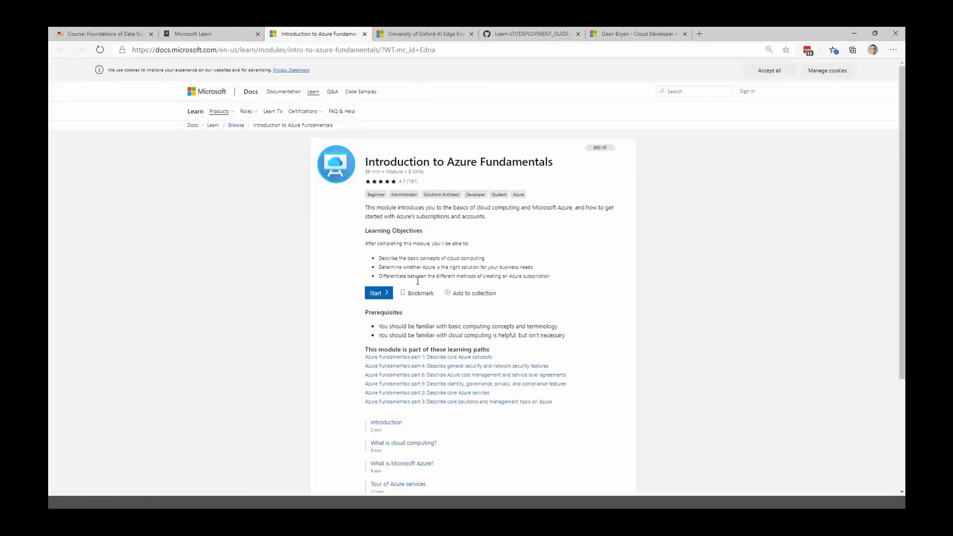
{"action": "scroll", "coordinate": [442, 382], "scroll_direction": "down", "scroll_amount": 1}
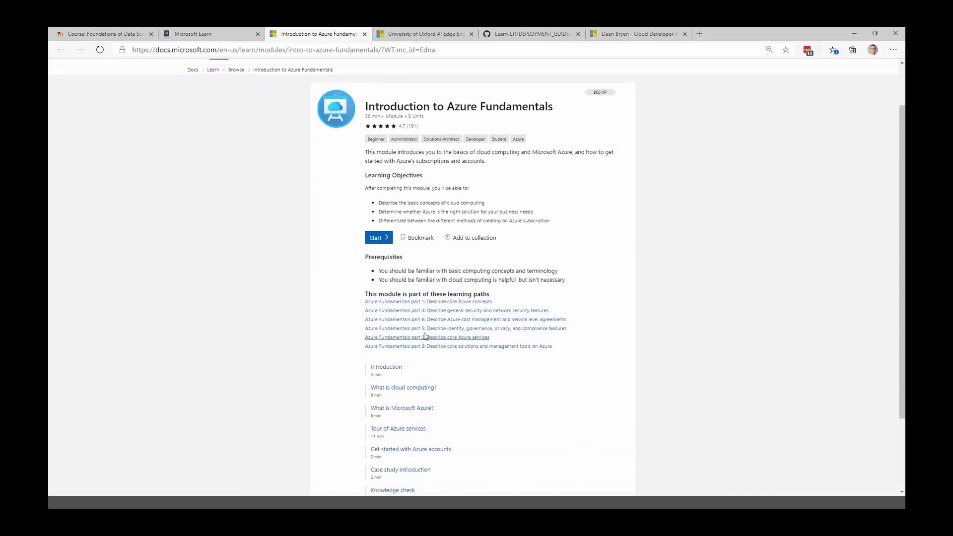
{"action": "scroll", "coordinate": [425, 337], "scroll_direction": "down", "scroll_amount": 2}
{"action": "scroll", "coordinate": [422, 334], "scroll_direction": "up", "scroll_amount": 3}
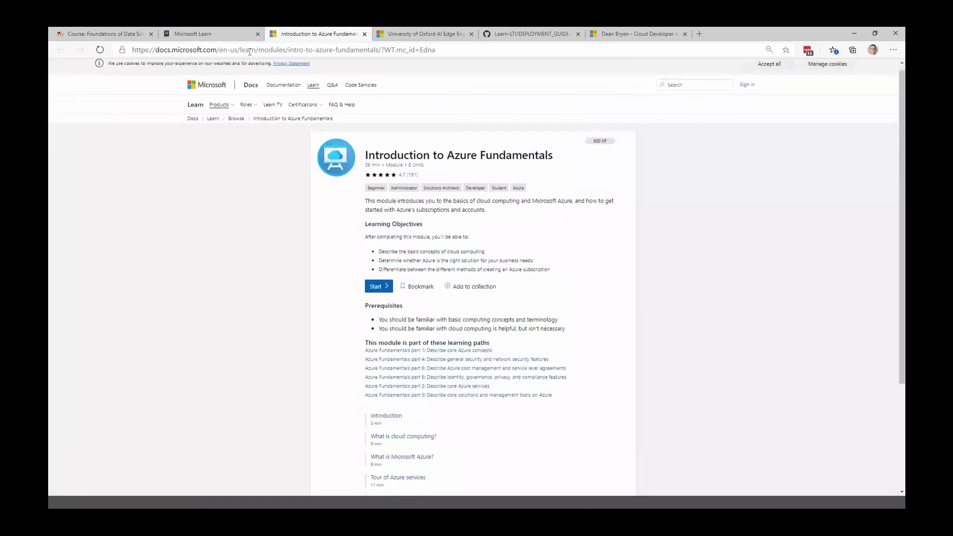
{"action": "left_click", "coordinate": [209, 34]}
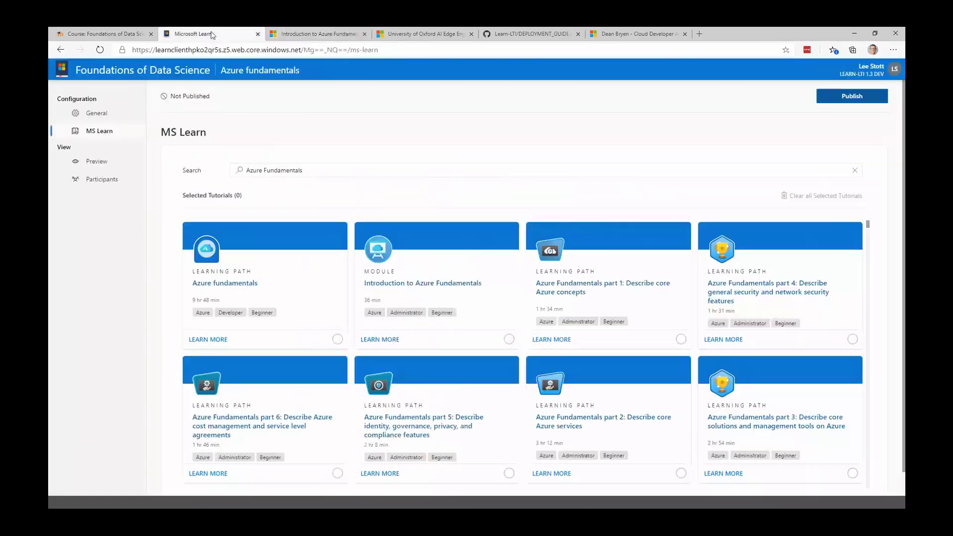
Select the "Introduction to Azure Fundamentals" module and the "Azure Fundamentals part 4: Describe general security and network security features" learning path.
{"action": "left_click", "coordinate": [509, 338]}
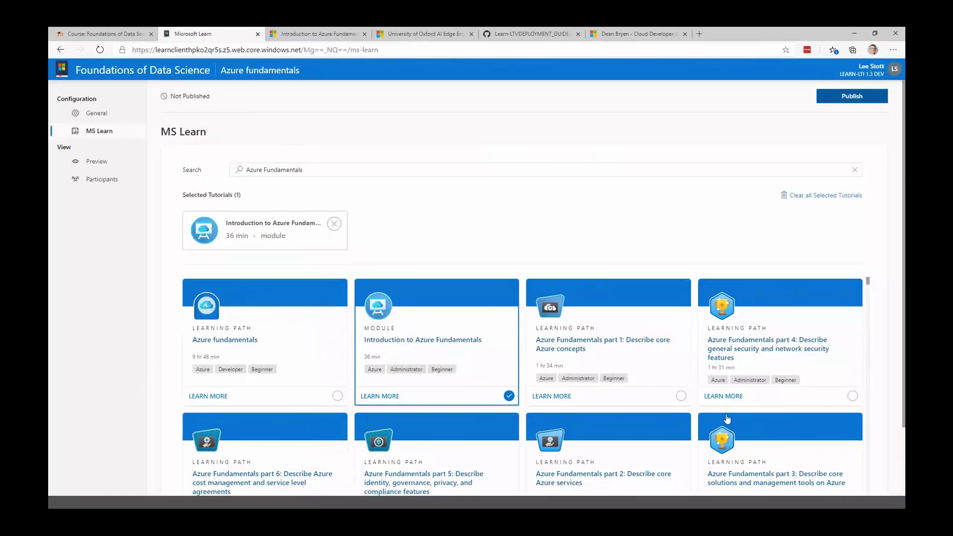
{"action": "left_click", "coordinate": [848, 395]}
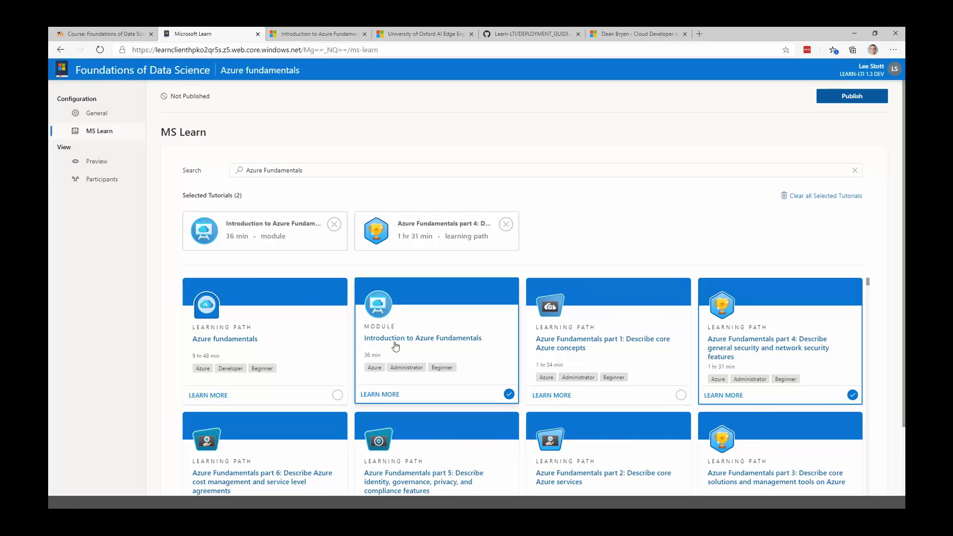
{"action": "scroll", "coordinate": [491, 210], "scroll_direction": "down", "scroll_amount": 1}
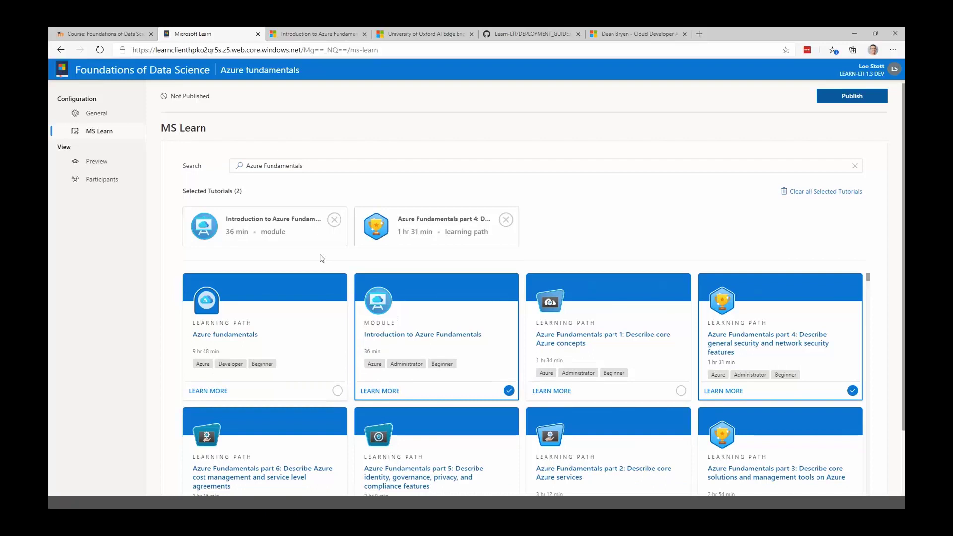
{"action": "scroll", "coordinate": [397, 308], "scroll_direction": "up", "scroll_amount": 1}
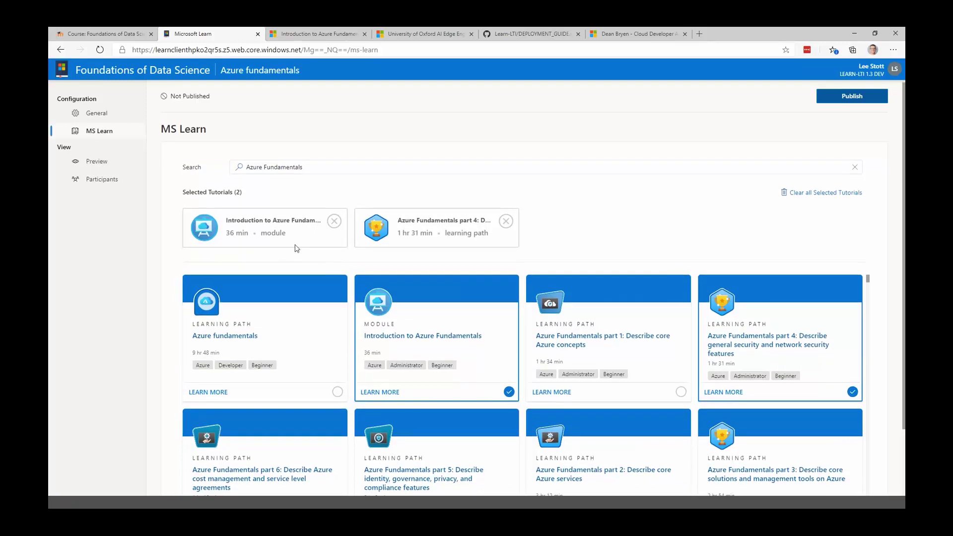
Preview the Azure fundamentals assignment with its links and tutorials, and publish it to the students.
{"action": "left_click", "coordinate": [99, 162]}
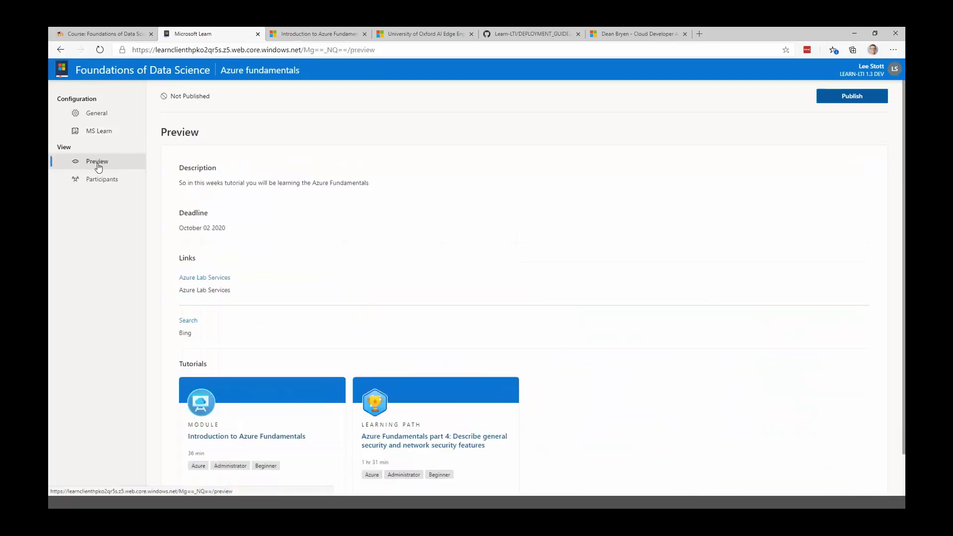
{"action": "scroll", "coordinate": [386, 199], "scroll_direction": "down", "scroll_amount": 1}
{"action": "scroll", "coordinate": [308, 262], "scroll_direction": "up", "scroll_amount": 1}
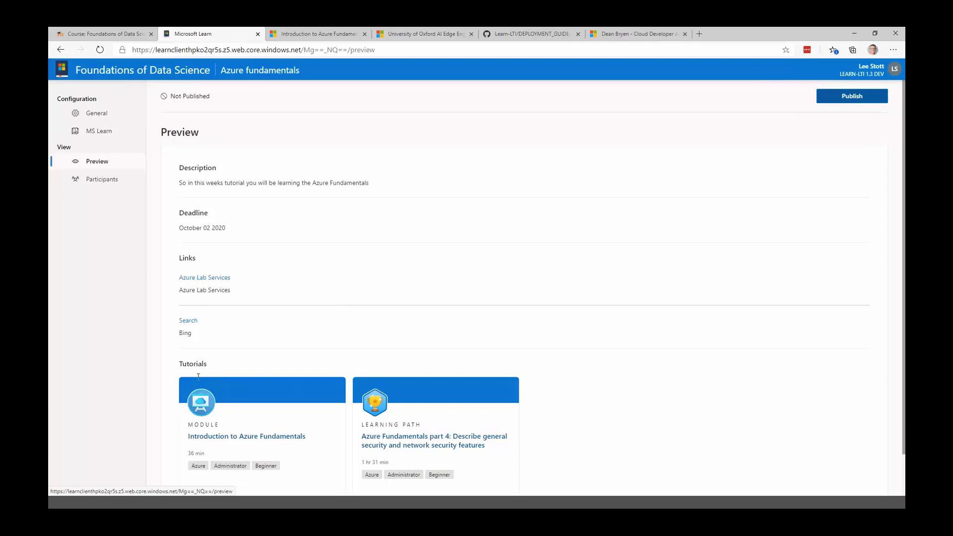
{"action": "scroll", "coordinate": [291, 439], "scroll_direction": "down", "scroll_amount": 1}
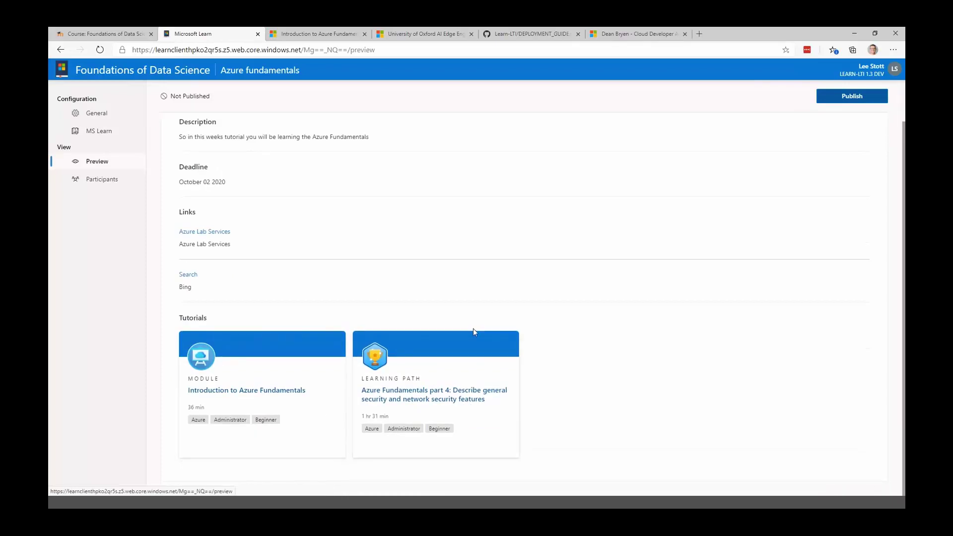
{"action": "left_click", "coordinate": [840, 101]}
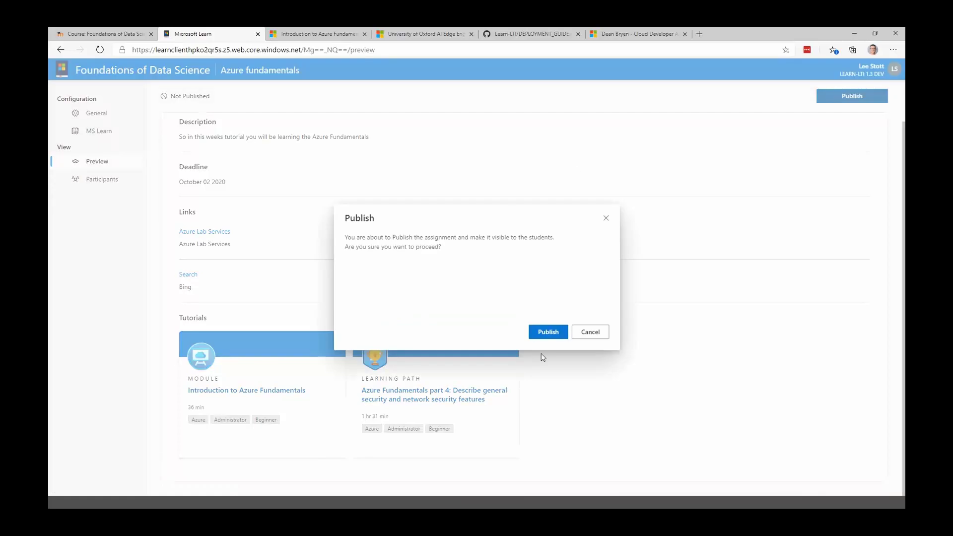
{"action": "left_click", "coordinate": [550, 334]}
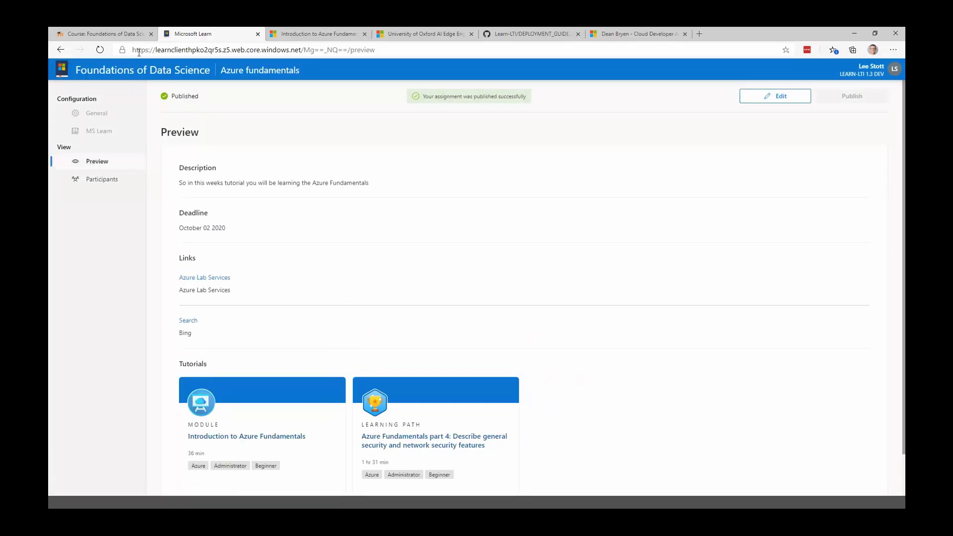
Switch to the Moodle course and change the current role in it to Student.
{"action": "left_click", "coordinate": [101, 33]}
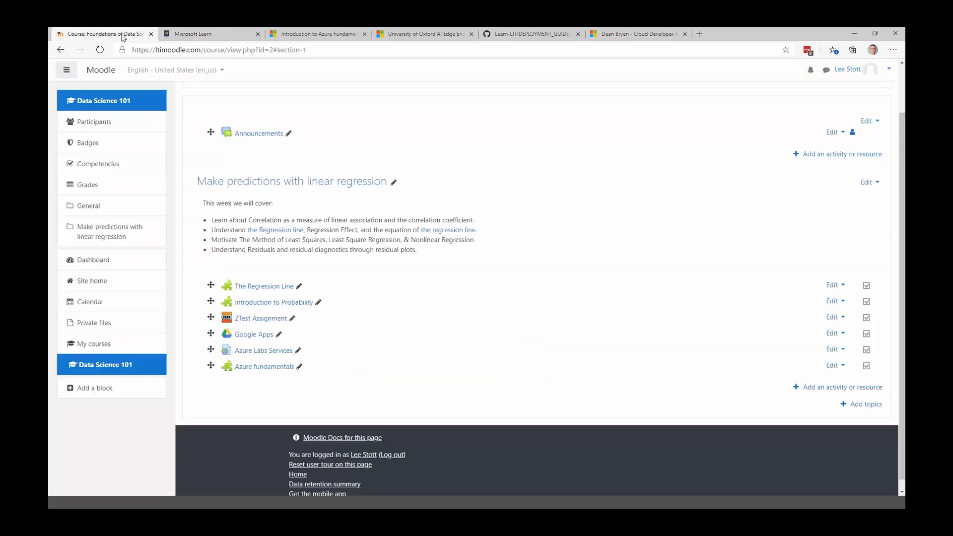
{"action": "left_click", "coordinate": [888, 71]}
{"action": "left_click", "coordinate": [841, 110]}
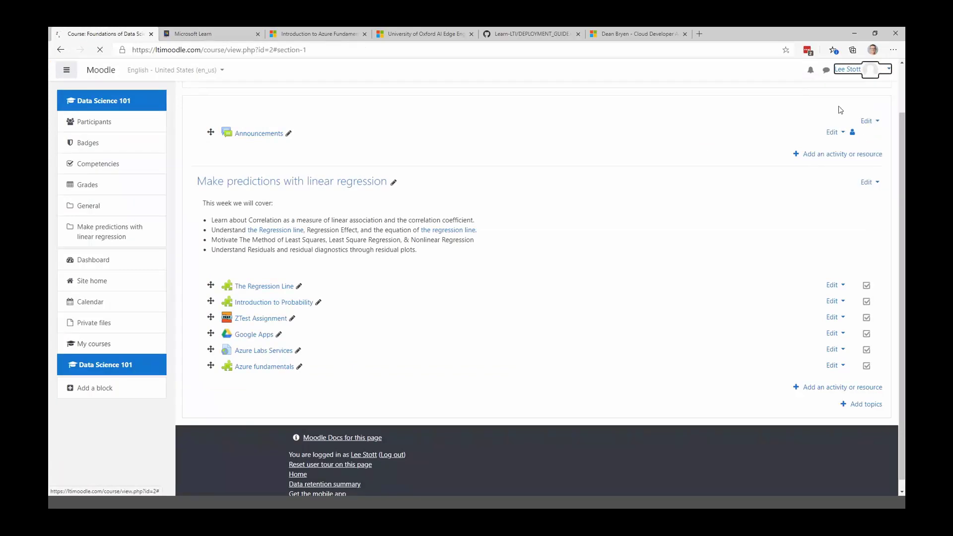
{"action": "left_click", "coordinate": [888, 69]}
{"action": "left_click", "coordinate": [849, 186]}
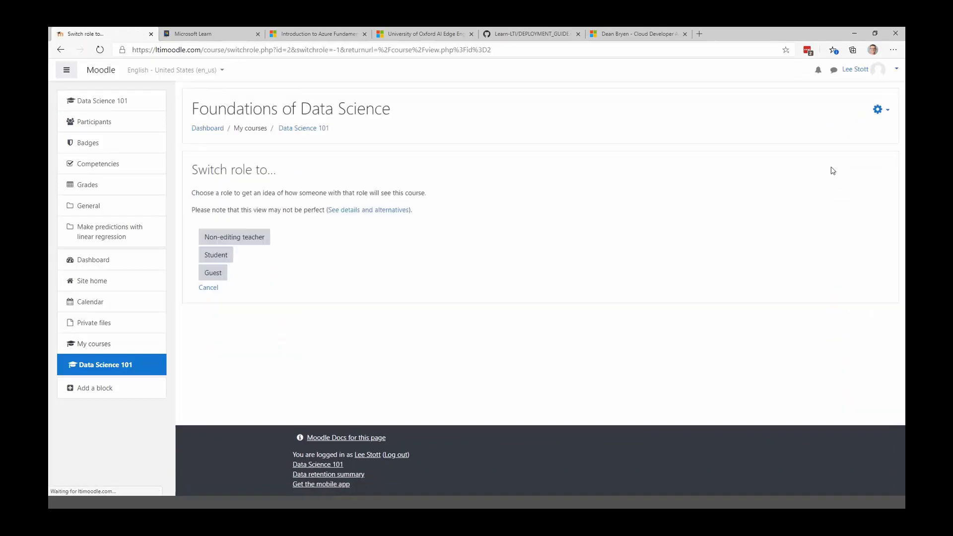
{"action": "left_click", "coordinate": [217, 259]}
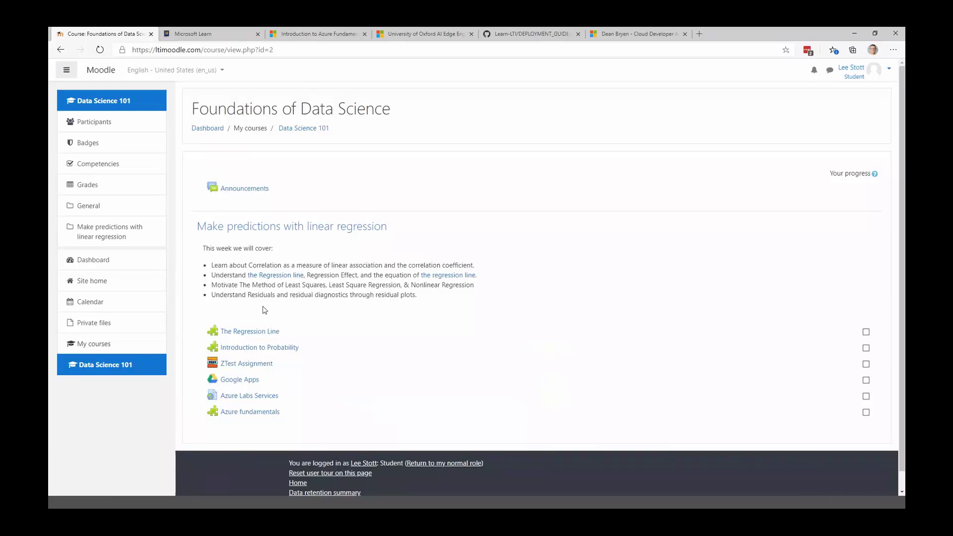
Open the Azure fundamentals activity as a student and check its Search link and the "Introduction to Azure Fundamentals" module.
{"action": "scroll", "coordinate": [357, 363], "scroll_direction": "down", "scroll_amount": 1}
{"action": "left_click", "coordinate": [251, 397]}
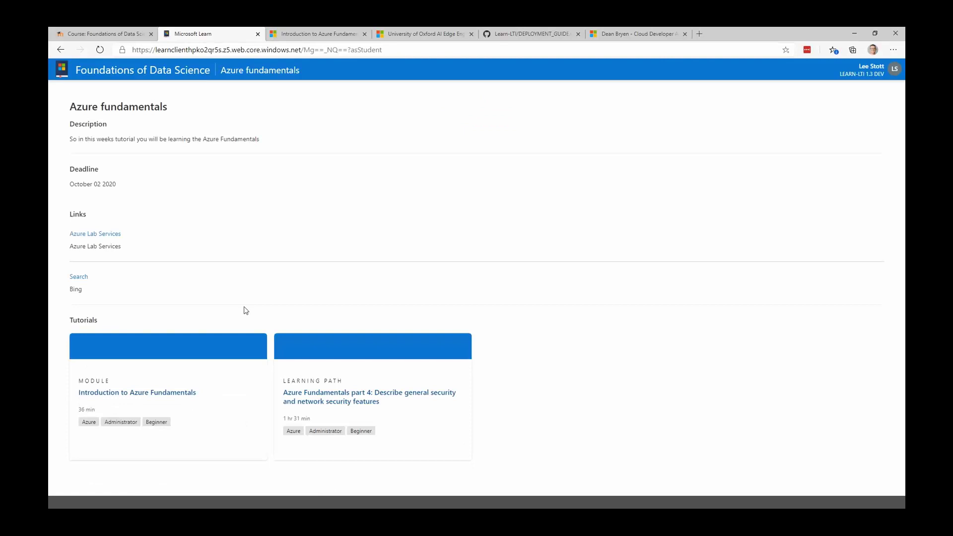
{"action": "left_click", "coordinate": [86, 279]}
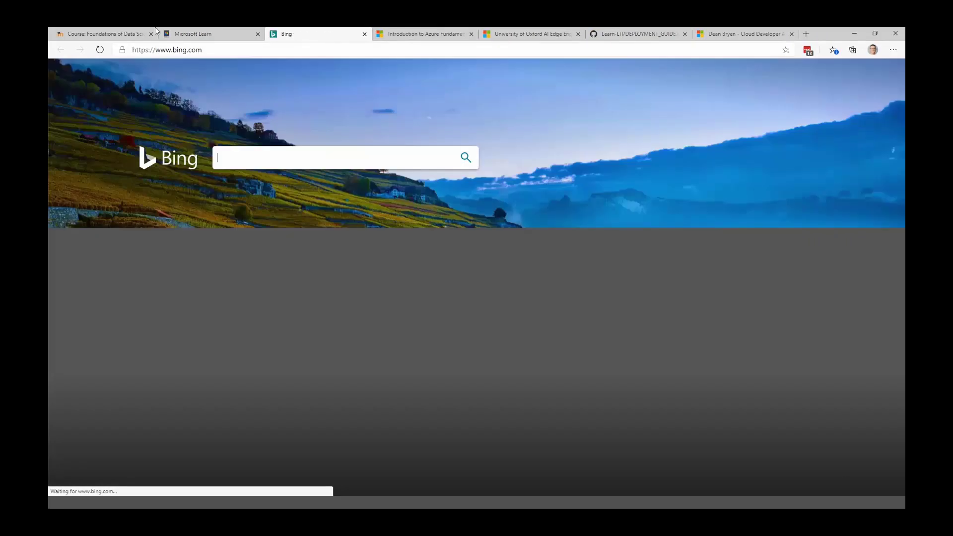
{"action": "left_click", "coordinate": [211, 34]}
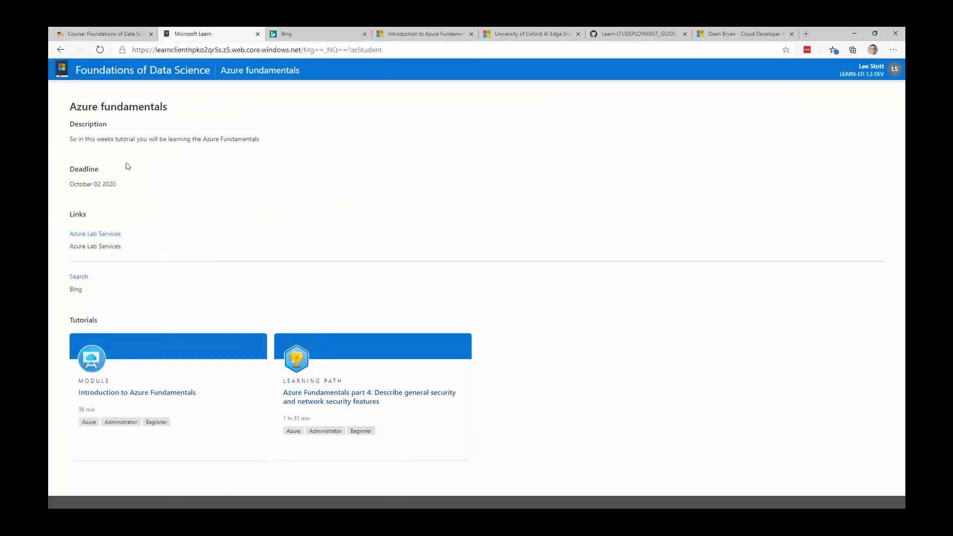
{"action": "left_click", "coordinate": [133, 397]}
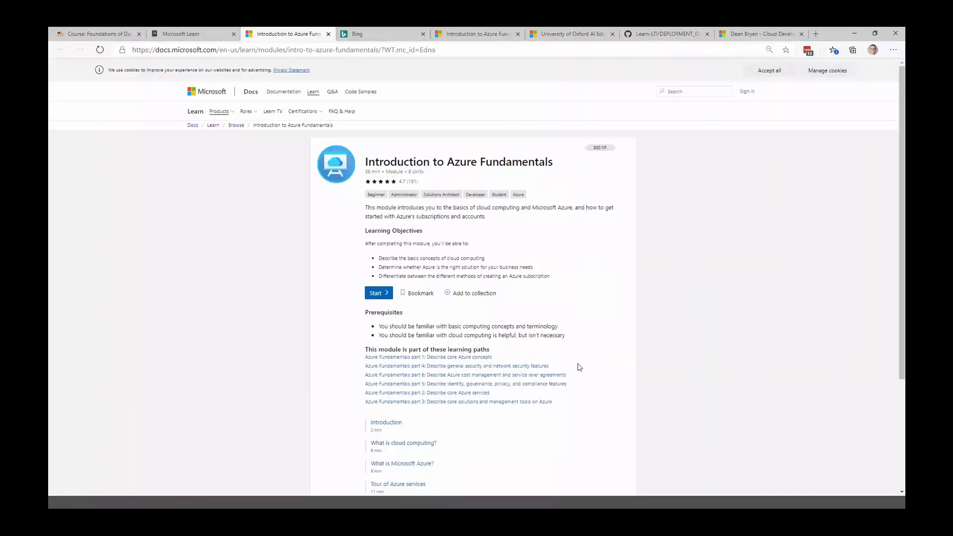
Compare the Moodle course page with the student view of the assignment, and launch the Azure fundamentals activity again from the course.
{"action": "left_click", "coordinate": [117, 34]}
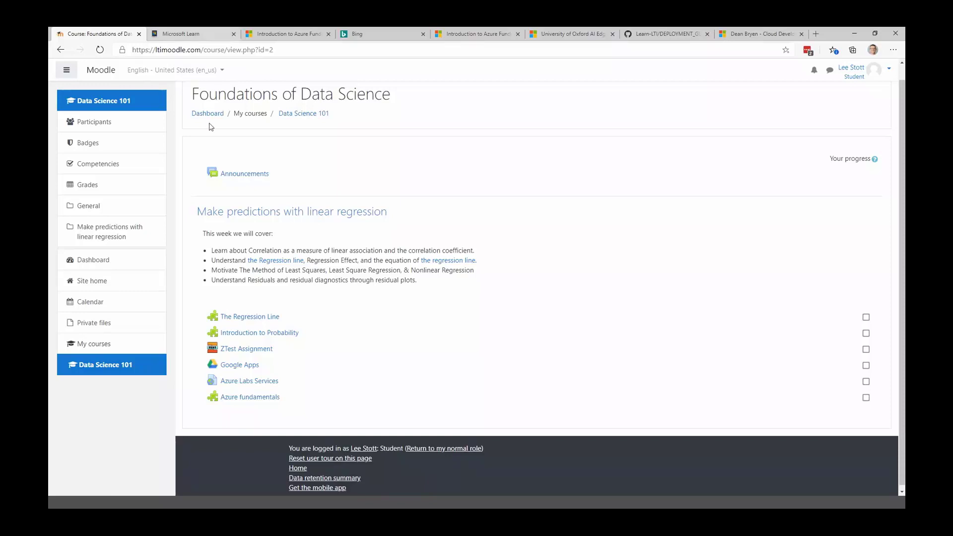
{"action": "left_click", "coordinate": [171, 35]}
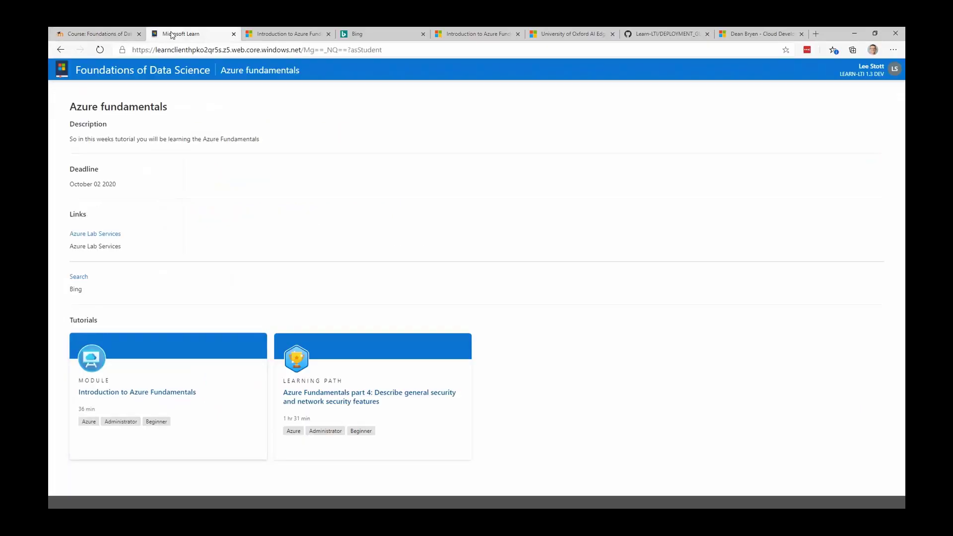
{"action": "left_click", "coordinate": [100, 33]}
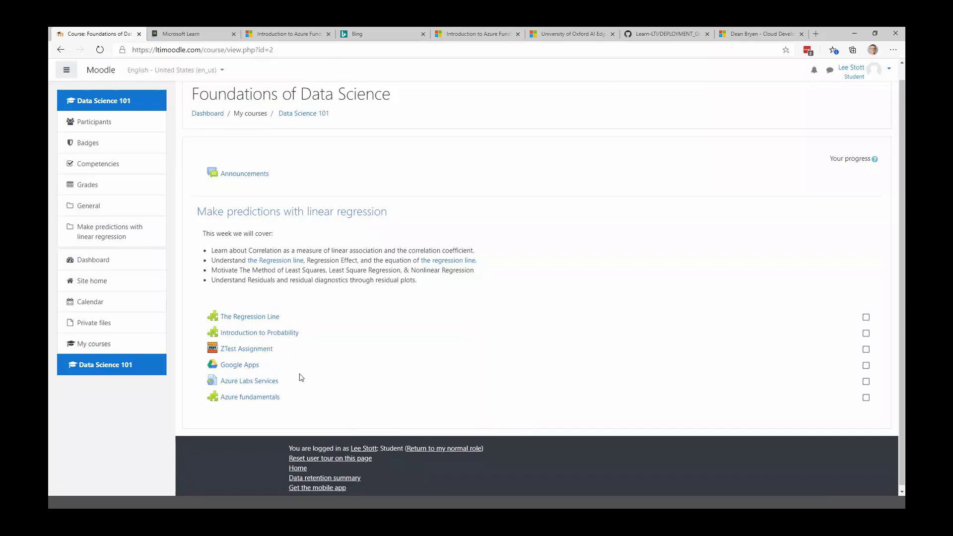
{"action": "left_click", "coordinate": [253, 400]}
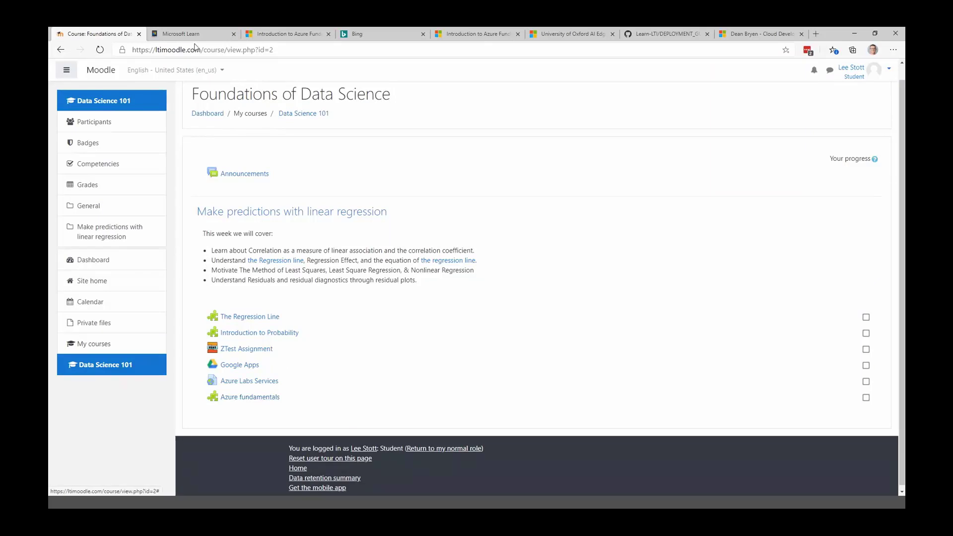